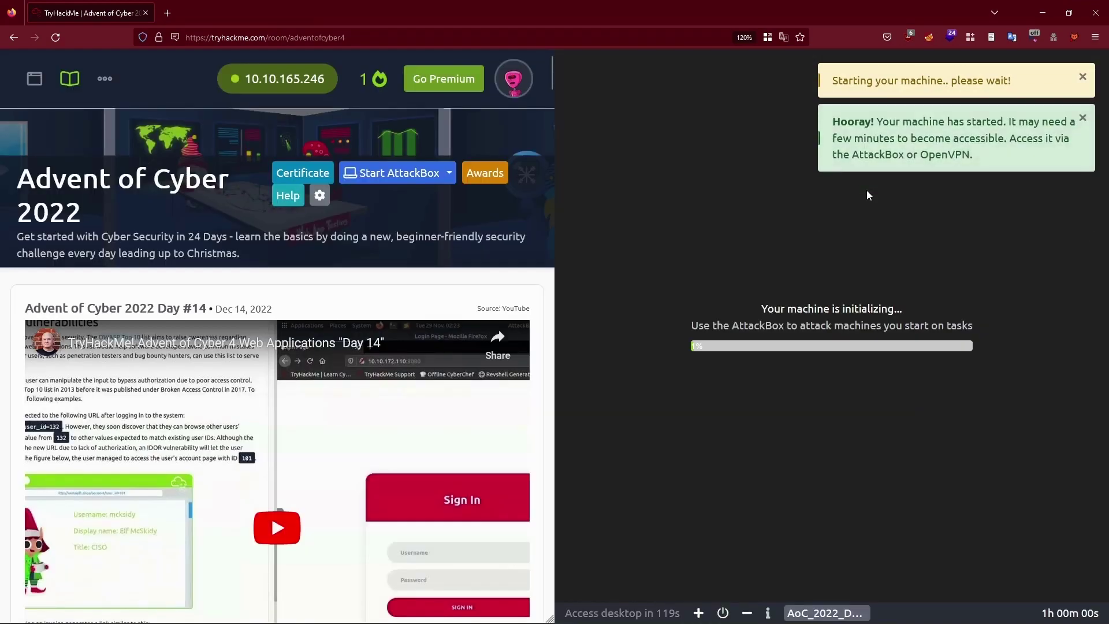
Open the AoC'22-Day13.pcapng capture in Wireshark and select Hypertext Transfer Protocol in the Protocol Hierarchy statistics.
{"action": "scroll", "coordinate": [415, 247], "scroll_direction": "down", "scroll_amount": 10}
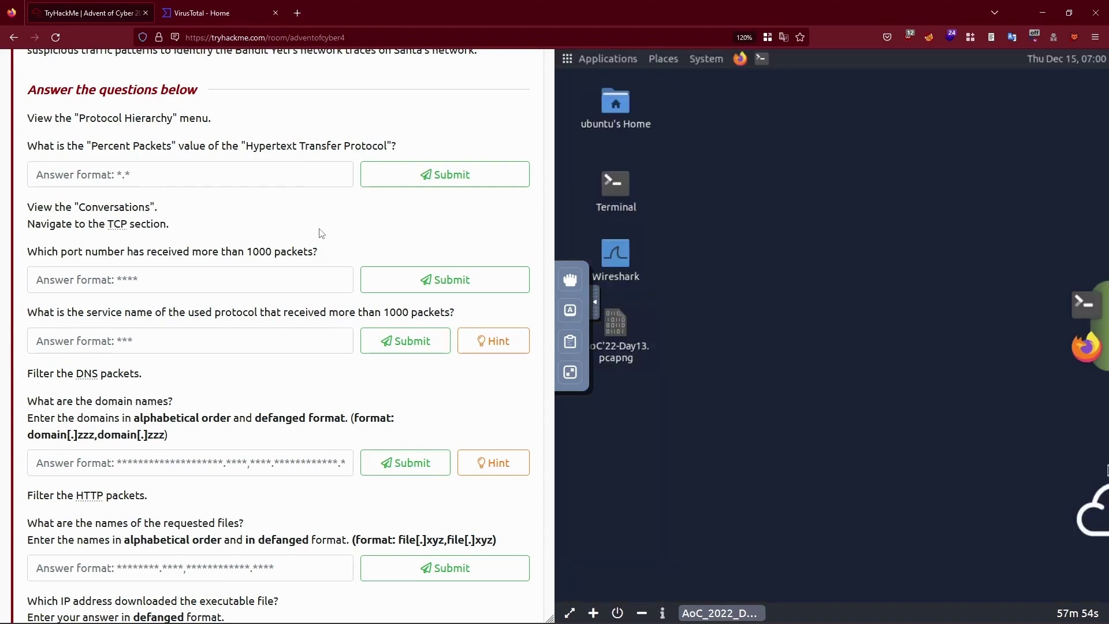
{"action": "double_click", "coordinate": [617, 323]}
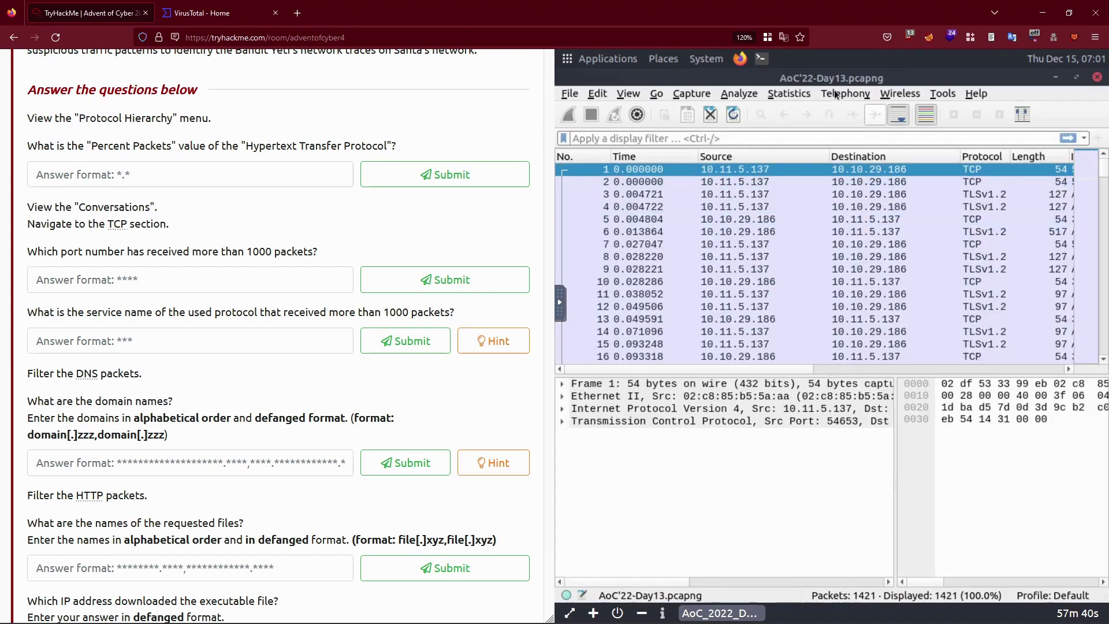
{"action": "left_click", "coordinate": [781, 95]}
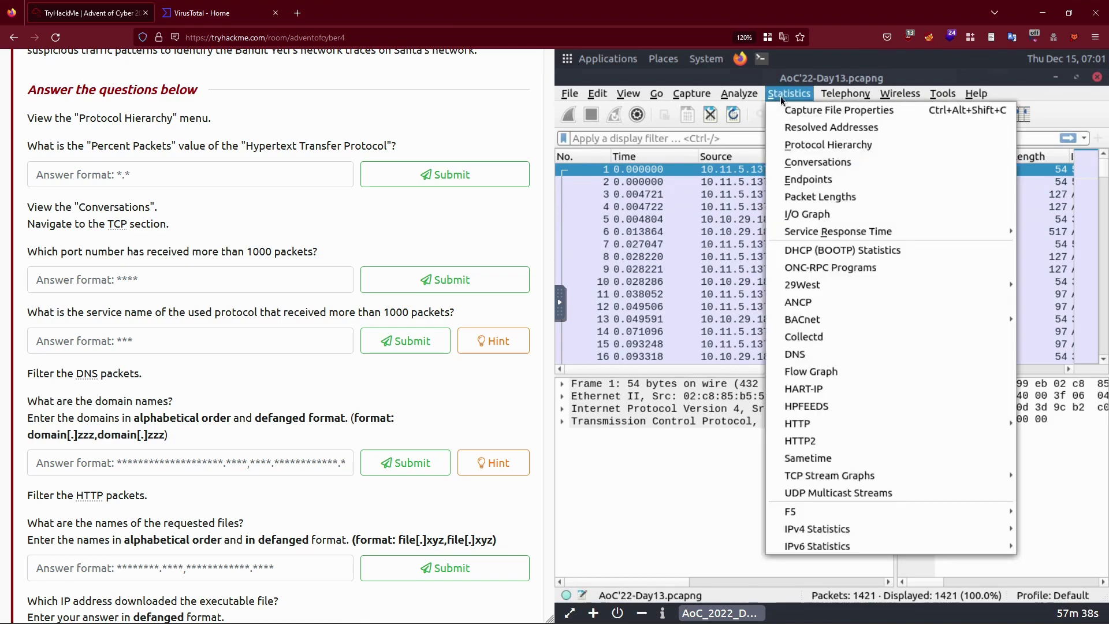
{"action": "left_click", "coordinate": [806, 148]}
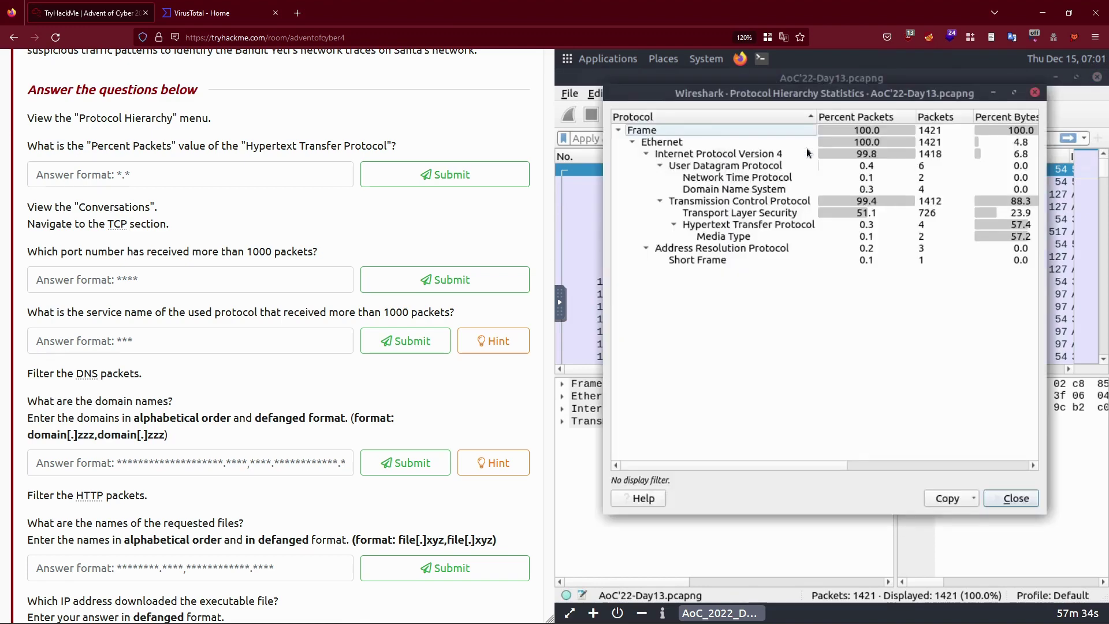
{"action": "left_click", "coordinate": [737, 226]}
Submit 0.3 as the HTTP "Percent Packets" answer on the TryHackMe page and close the Protocol Hierarchy statistics.
{"action": "left_click", "coordinate": [257, 170]}
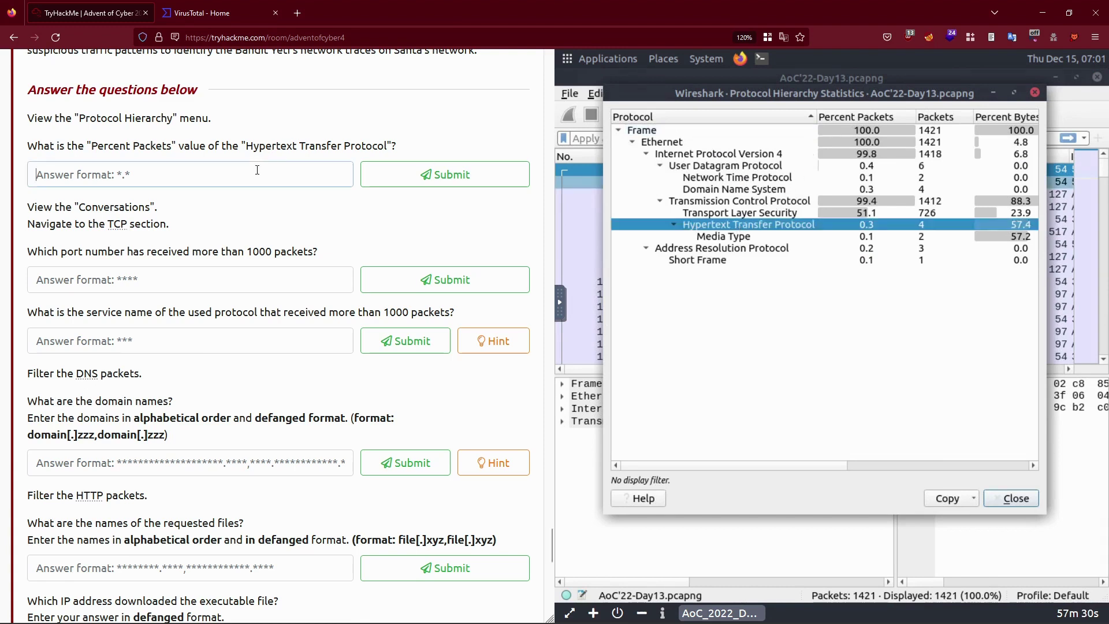
{"action": "type", "text": "0.3"}
{"action": "key", "text": "Return"}
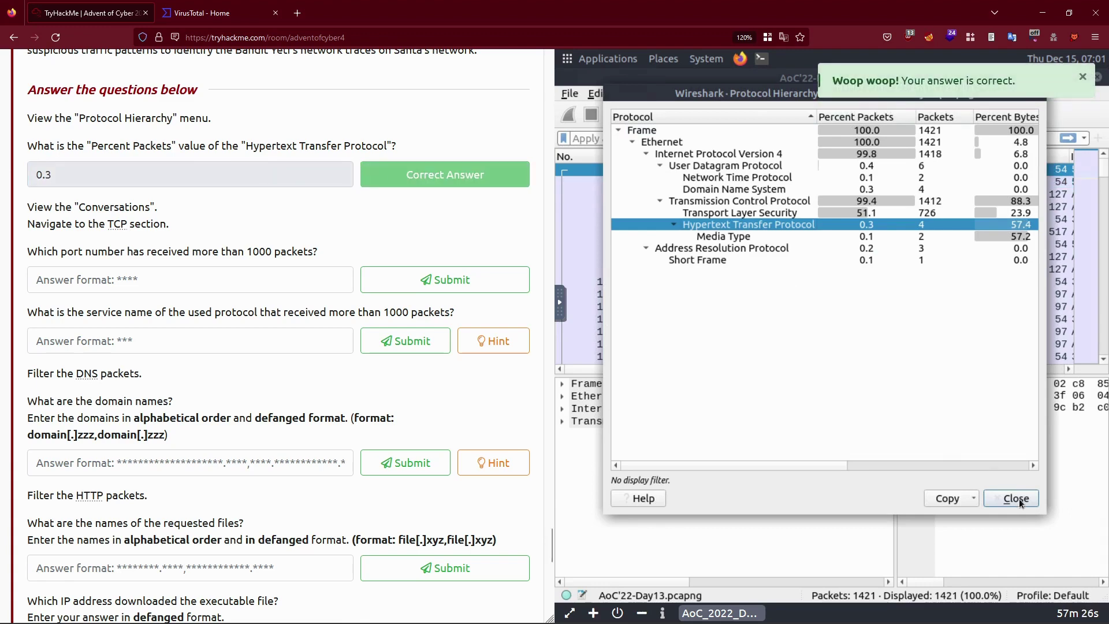
{"action": "left_click", "coordinate": [1020, 499]}
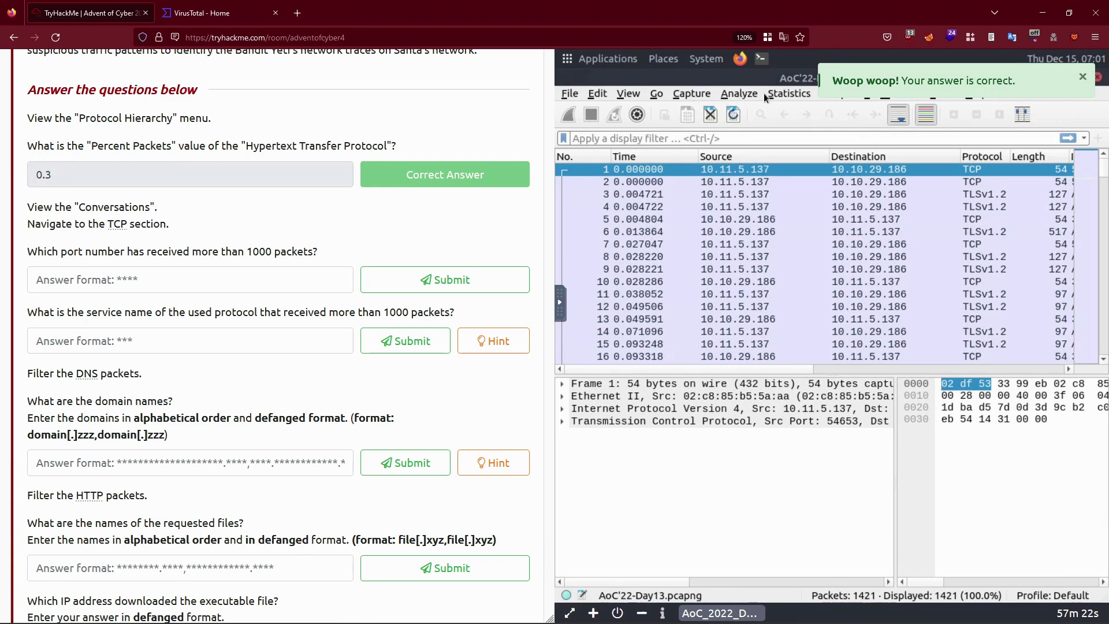
Show the TCP section of the capture's Conversations statistics and select the conversation with more than 1000 packets.
{"action": "left_click", "coordinate": [778, 95]}
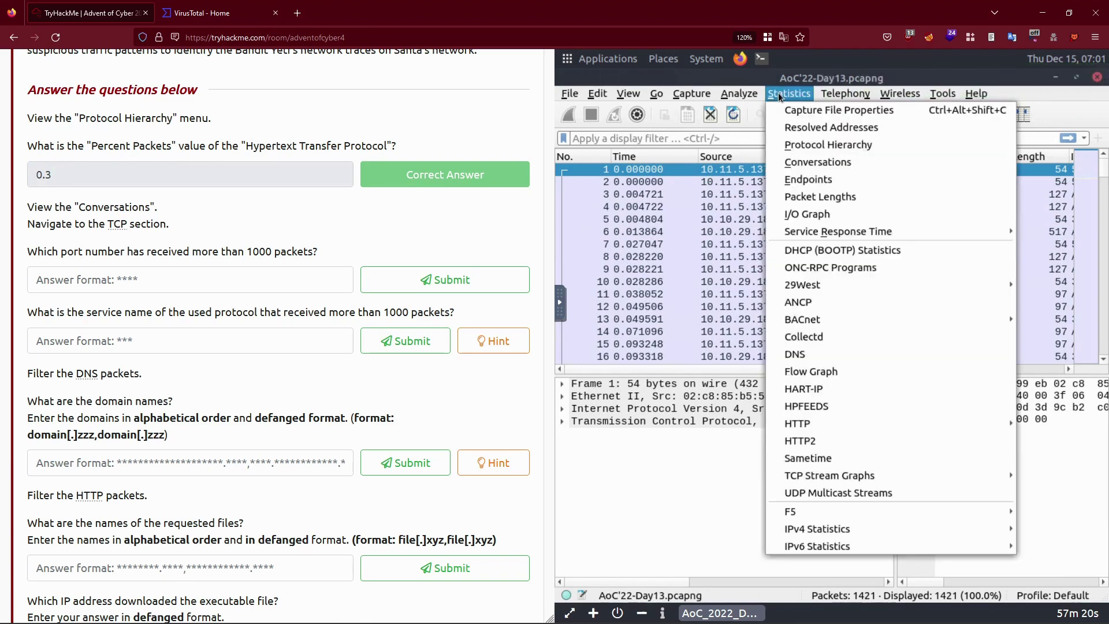
{"action": "left_click", "coordinate": [794, 163]}
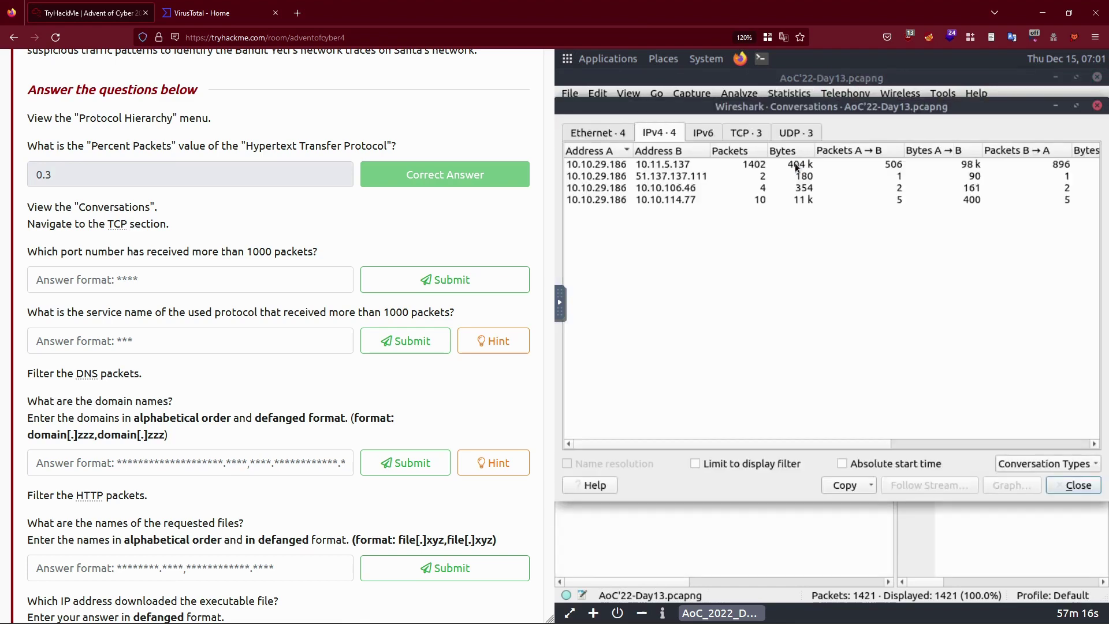
{"action": "left_click", "coordinate": [733, 134]}
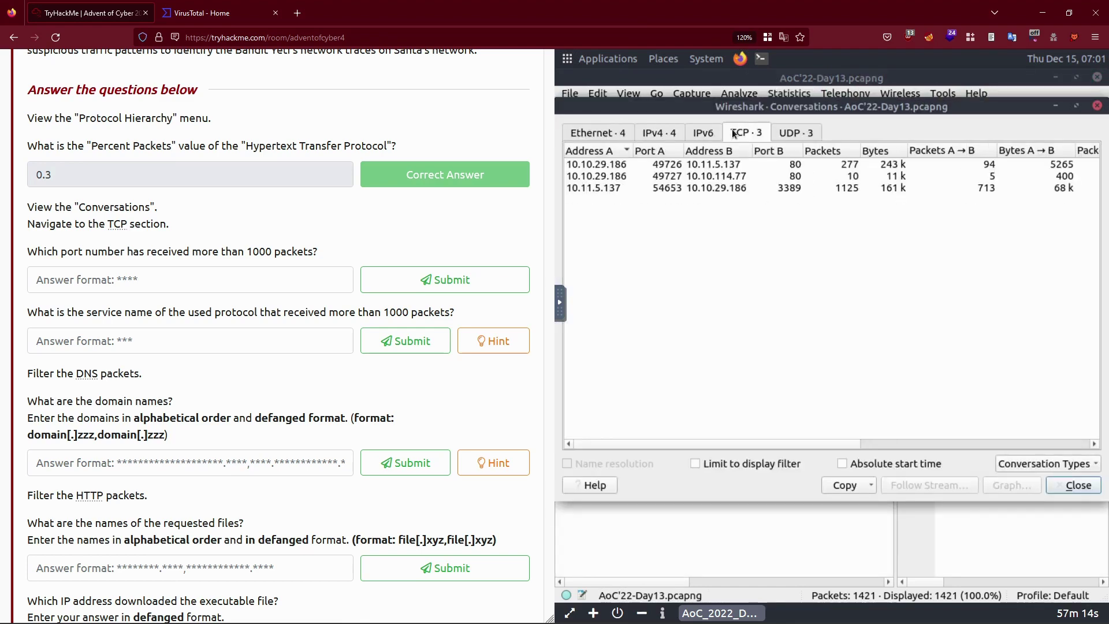
{"action": "left_click", "coordinate": [781, 188]}
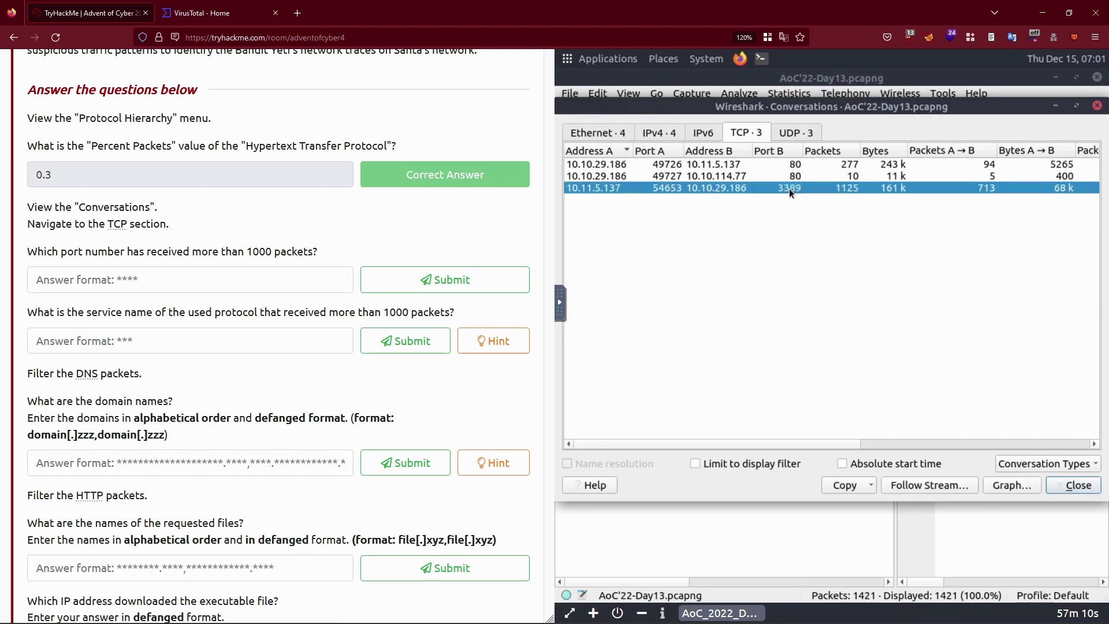
Submit 3389 as the port number and RDP as the service name that received more than 1000 packets.
{"action": "left_click", "coordinate": [223, 276]}
{"action": "type", "text": "3389"}
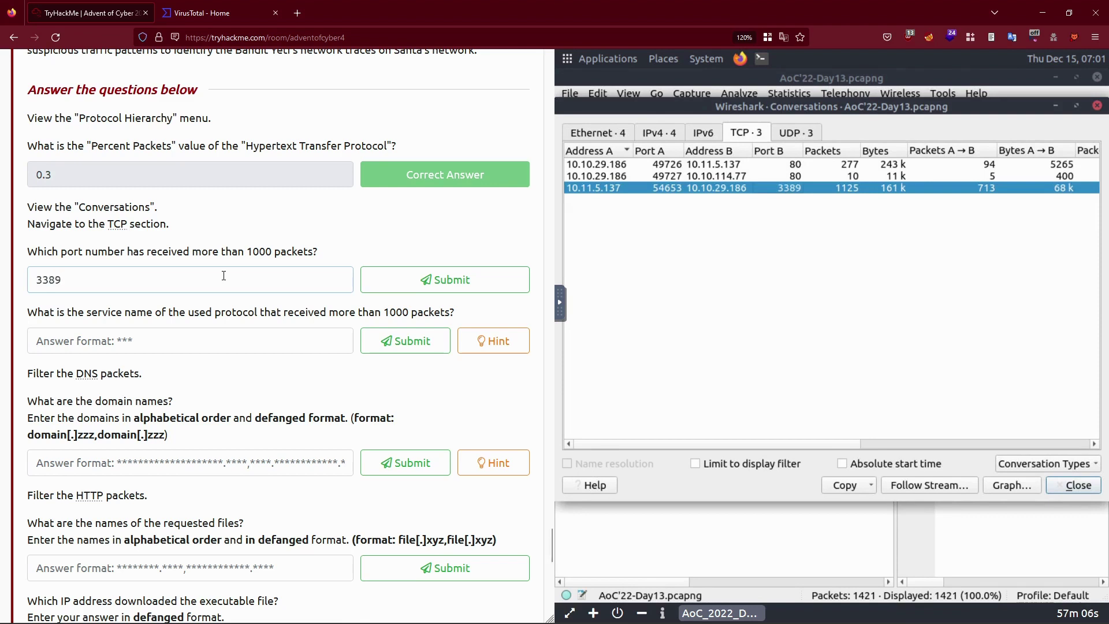
{"action": "key", "text": "Return"}
{"action": "left_click", "coordinate": [173, 349]}
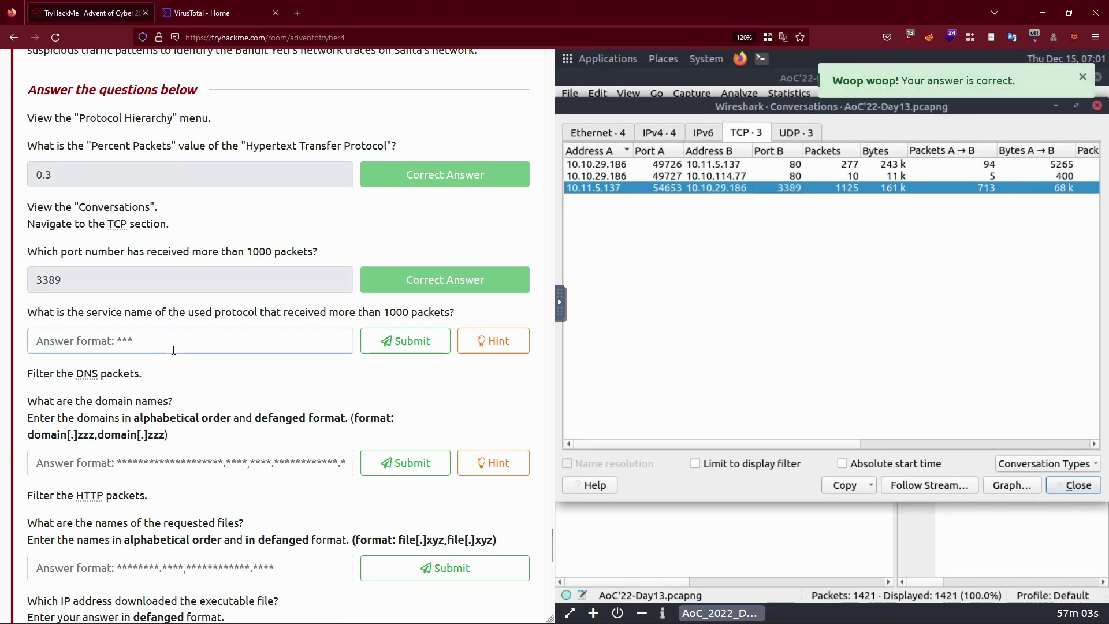
{"action": "type", "text": "RDP"}
{"action": "key", "text": "Return"}
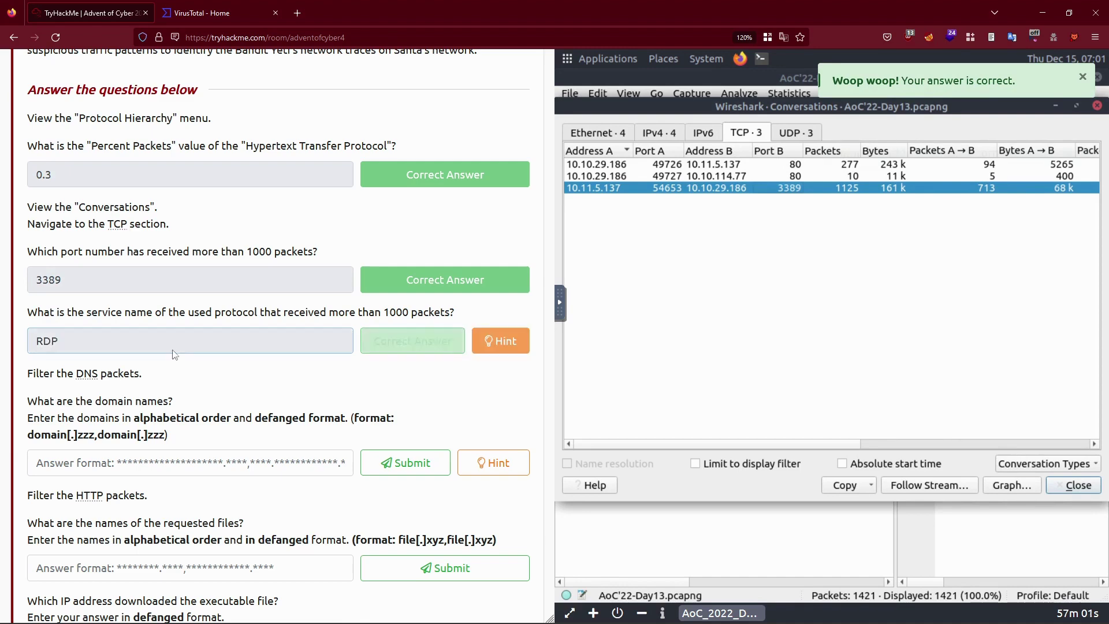
Close the Conversations statistics and filter the capture with "dns" to read the packets' Info column.
{"action": "scroll", "coordinate": [174, 349], "scroll_direction": "down", "scroll_amount": 3}
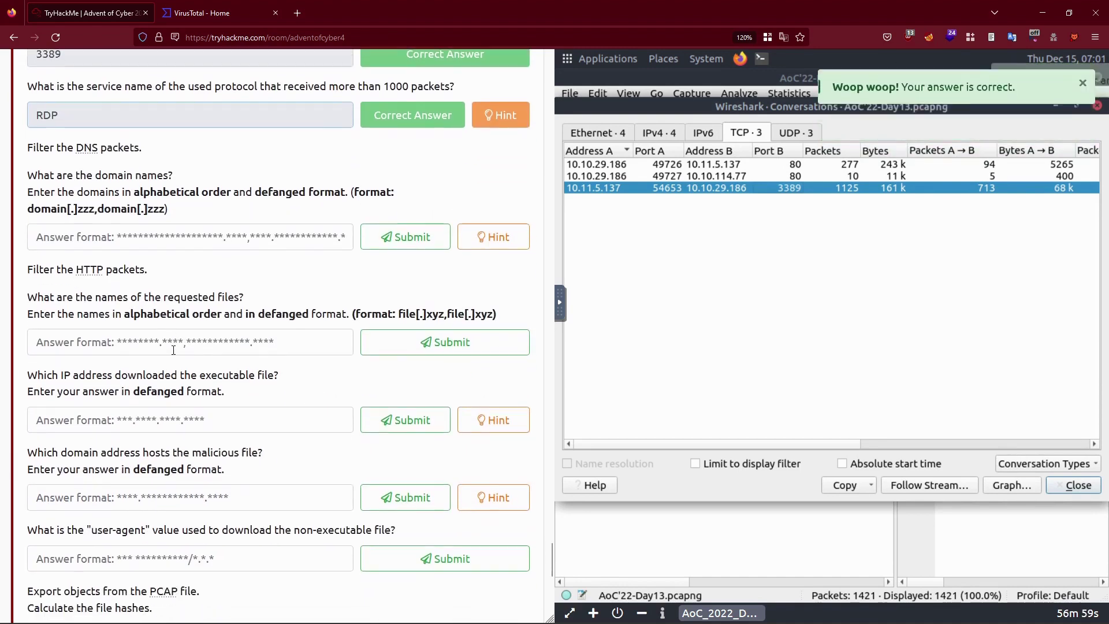
{"action": "left_click", "coordinate": [595, 215]}
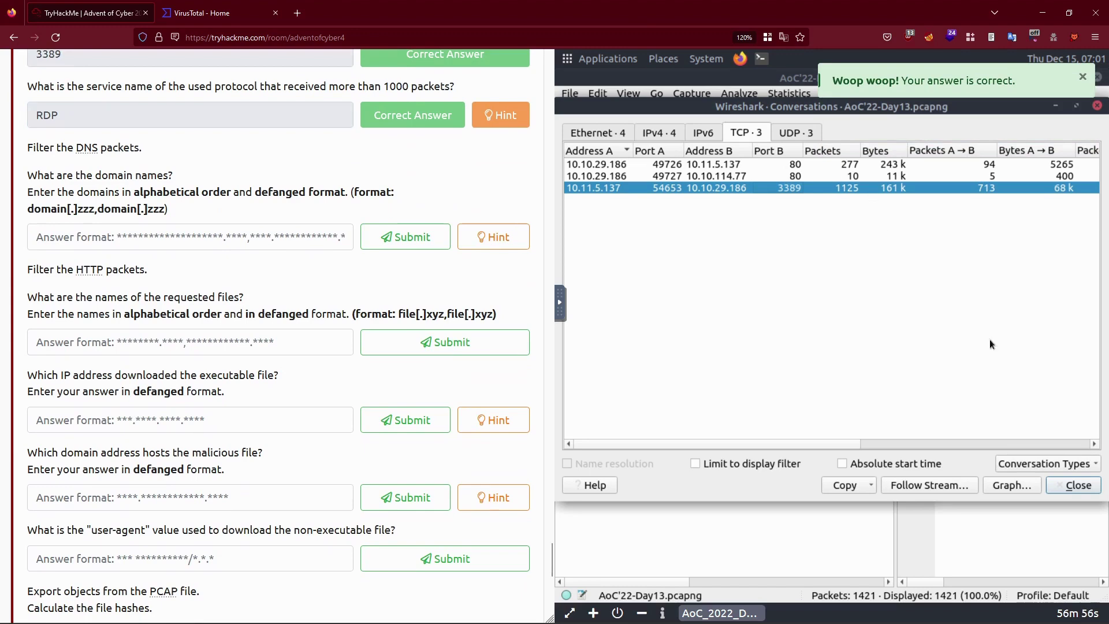
{"action": "left_click", "coordinate": [1070, 490]}
{"action": "left_click", "coordinate": [647, 141]}
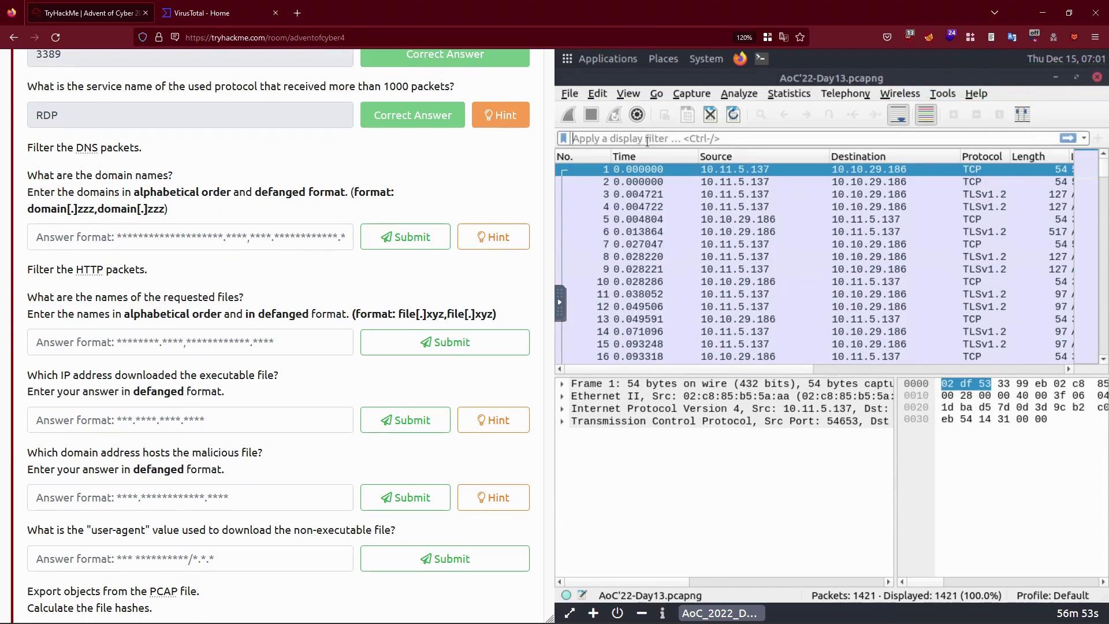
{"action": "type", "text": "dns"}
{"action": "key", "text": "Return"}
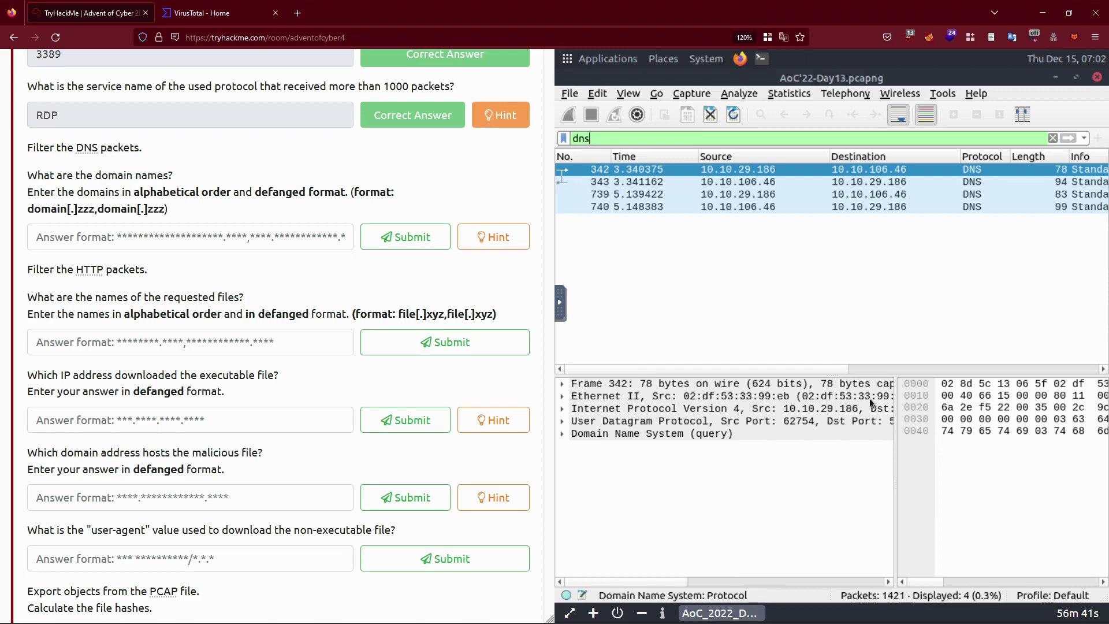
{"action": "left_click_drag", "start_coordinate": [797, 372], "coordinate": [990, 375]}
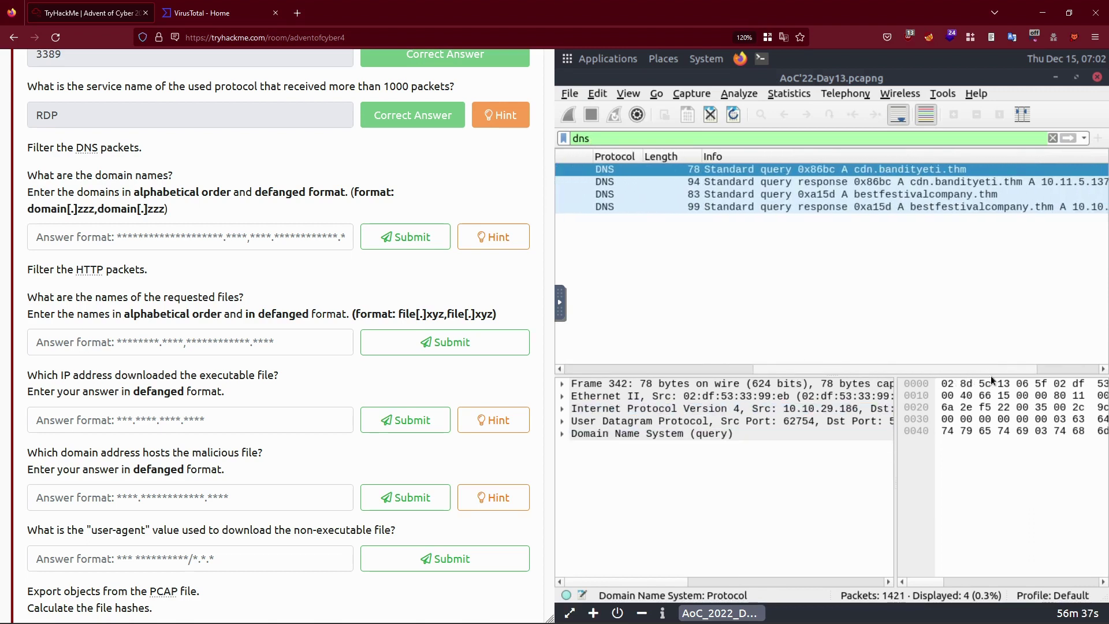
Submit "bestfestivalcompany[.]thm, cdn[.]bandityeti[.]thm" as the answer to the domain names question.
{"action": "left_click", "coordinate": [882, 197]}
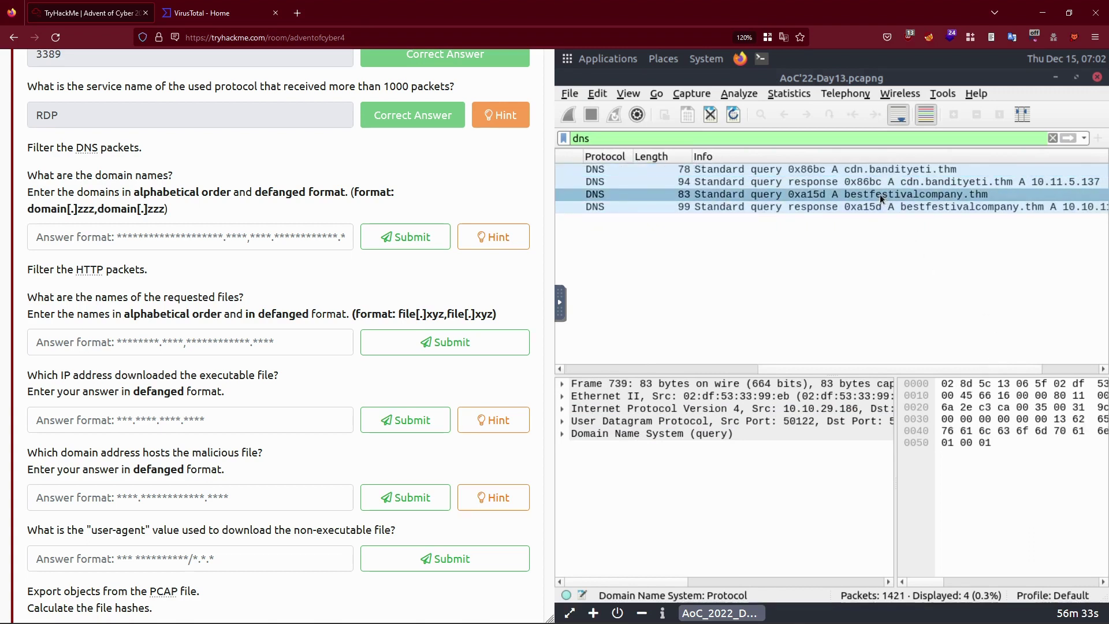
{"action": "left_click", "coordinate": [302, 233]}
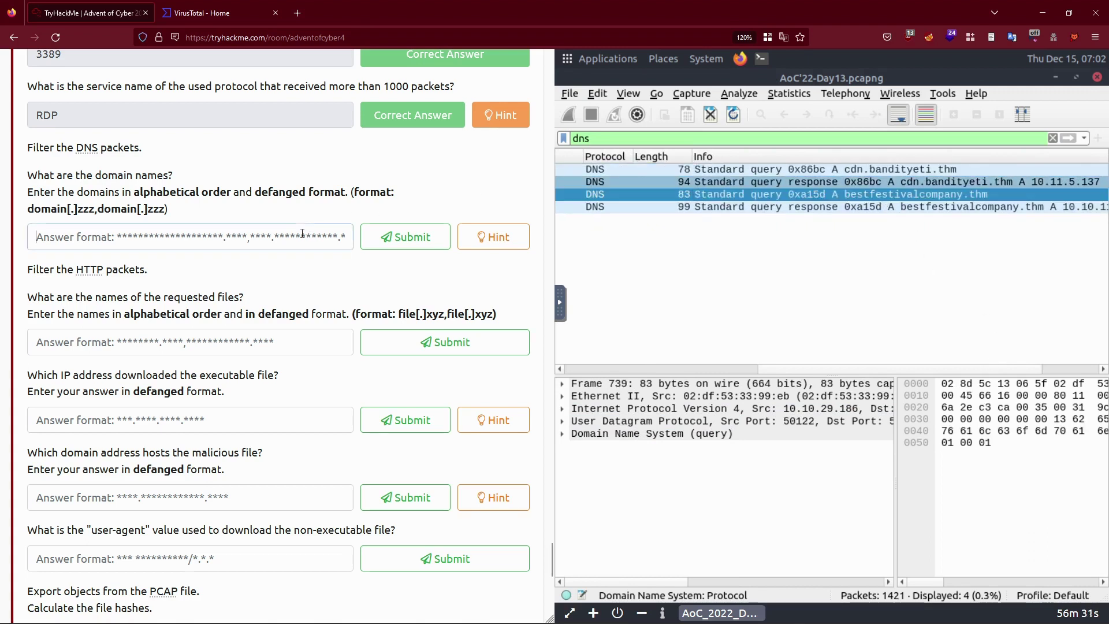
{"action": "type", "text": "bestfe"}
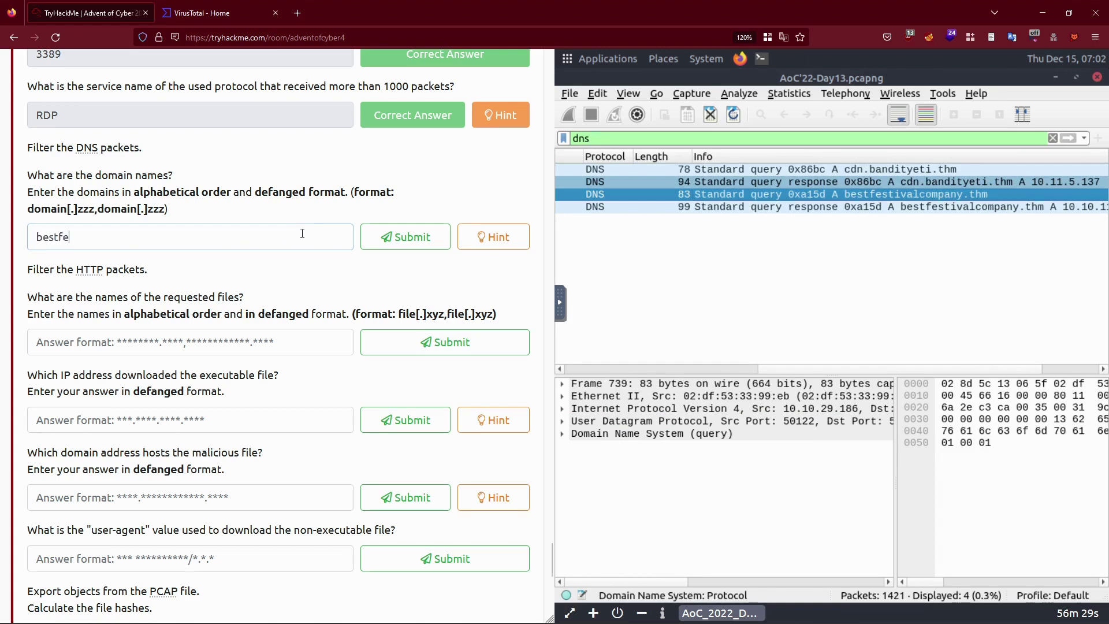
{"action": "type", "text": "stivalcompany[.]"}
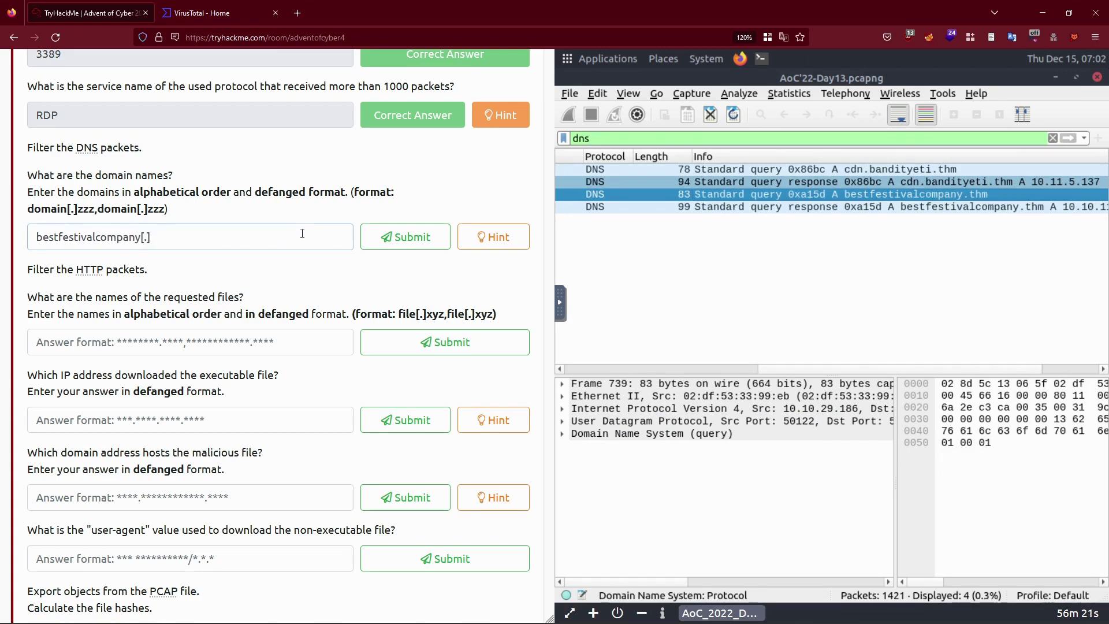
{"action": "type", "text": "thm, cdn[.]bandit"}
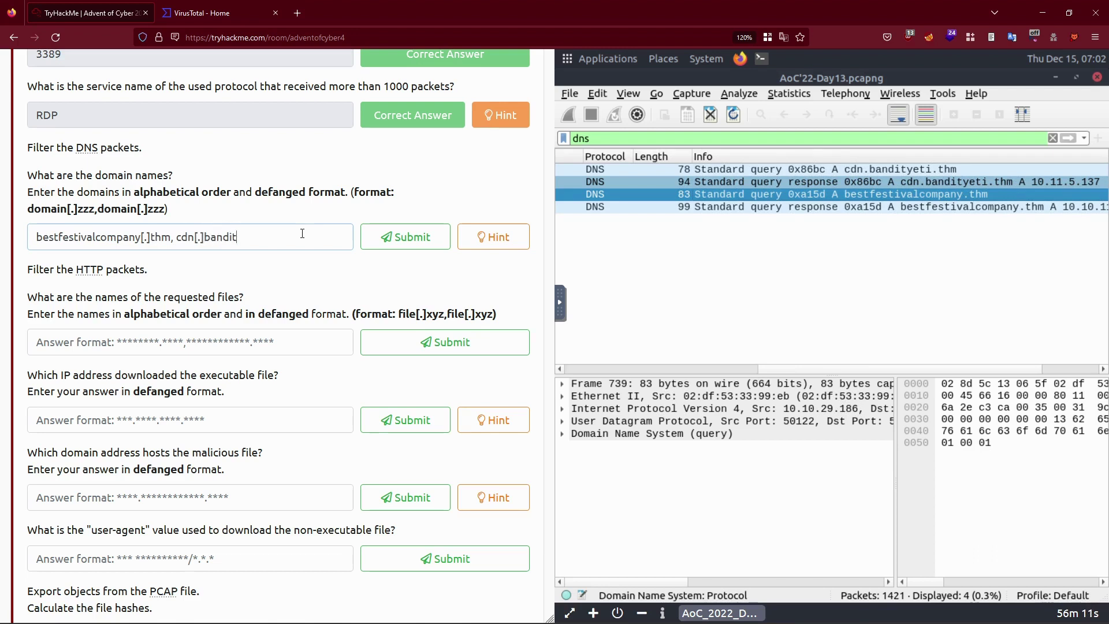
{"action": "type", "text": "yeti[.]thm"}
{"action": "key", "text": "Return"}
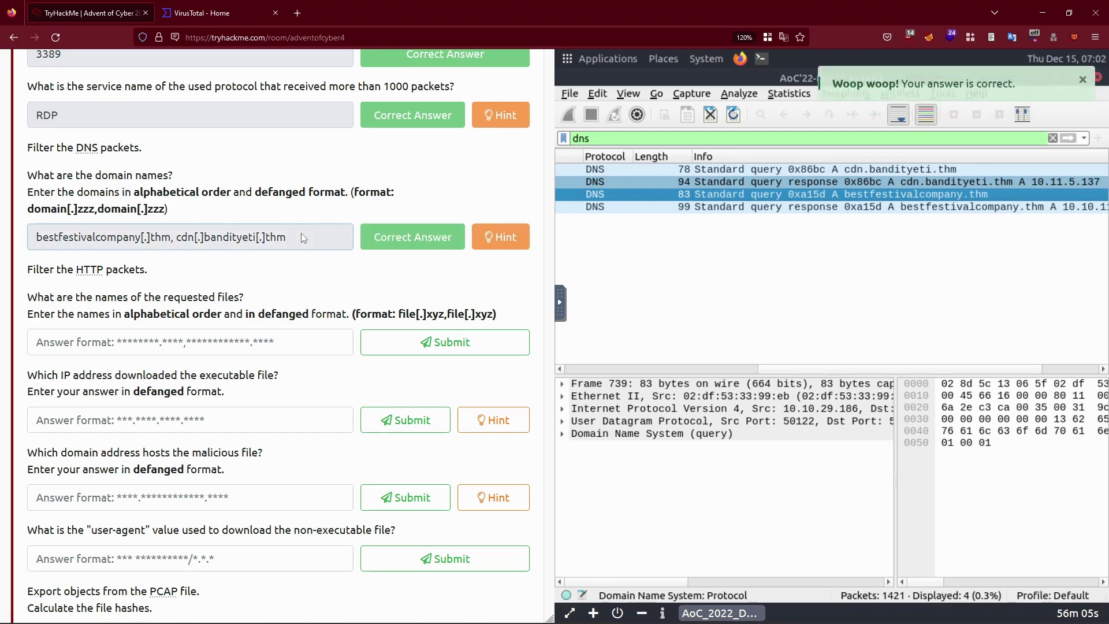
Change the capture's display filter to "http" and read the requested files in the packets' Info column.
{"action": "scroll", "coordinate": [303, 238], "scroll_direction": "down", "scroll_amount": 3}
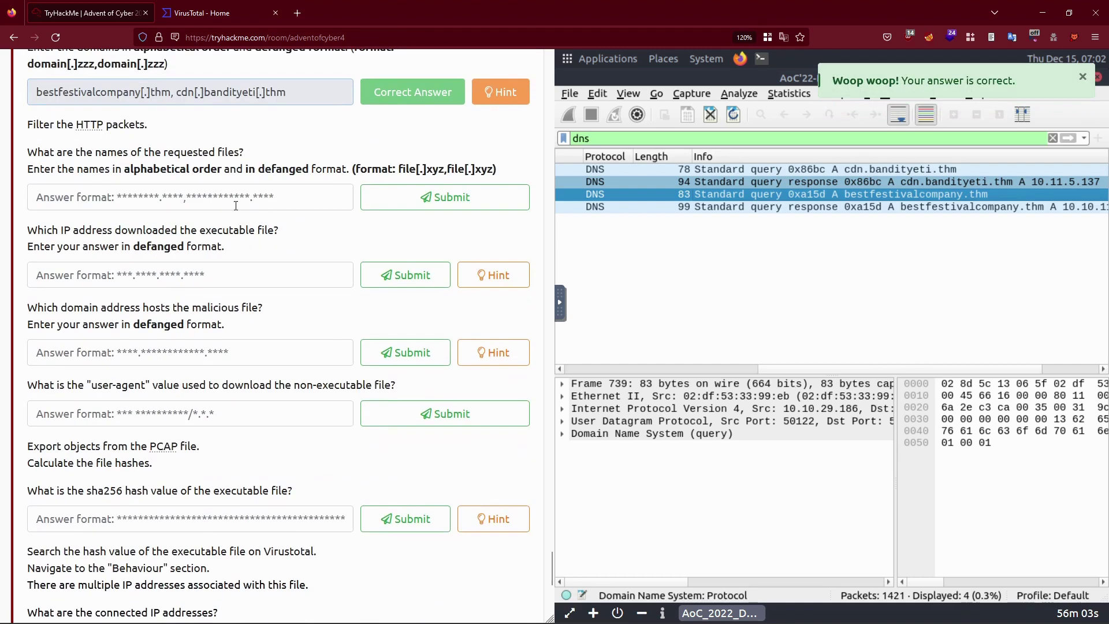
{"action": "left_click", "coordinate": [214, 202]}
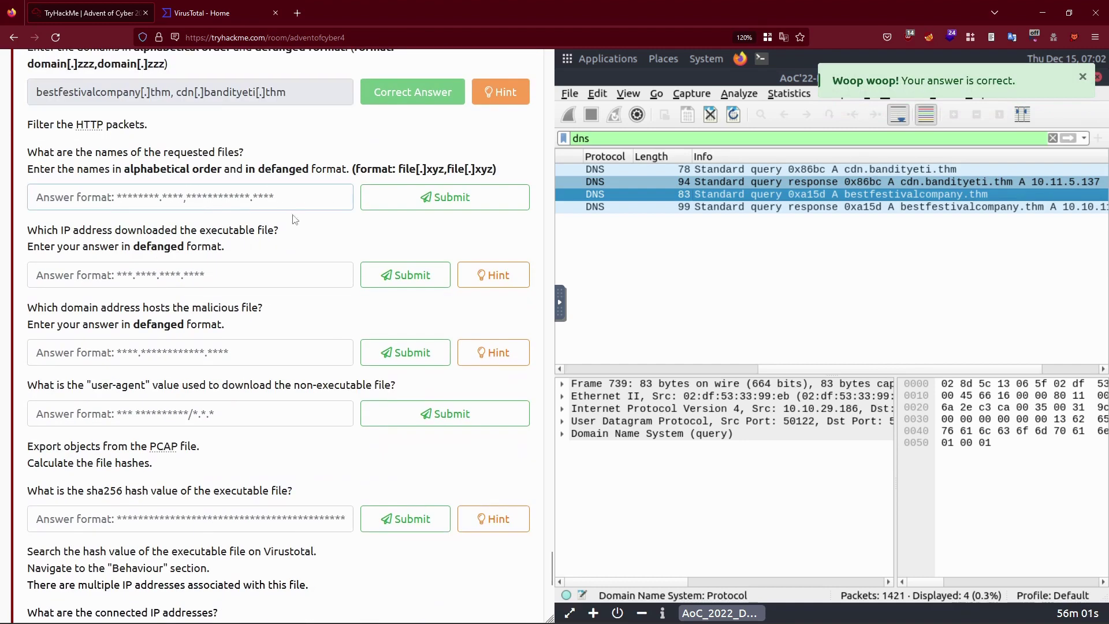
{"action": "left_click", "coordinate": [578, 203]}
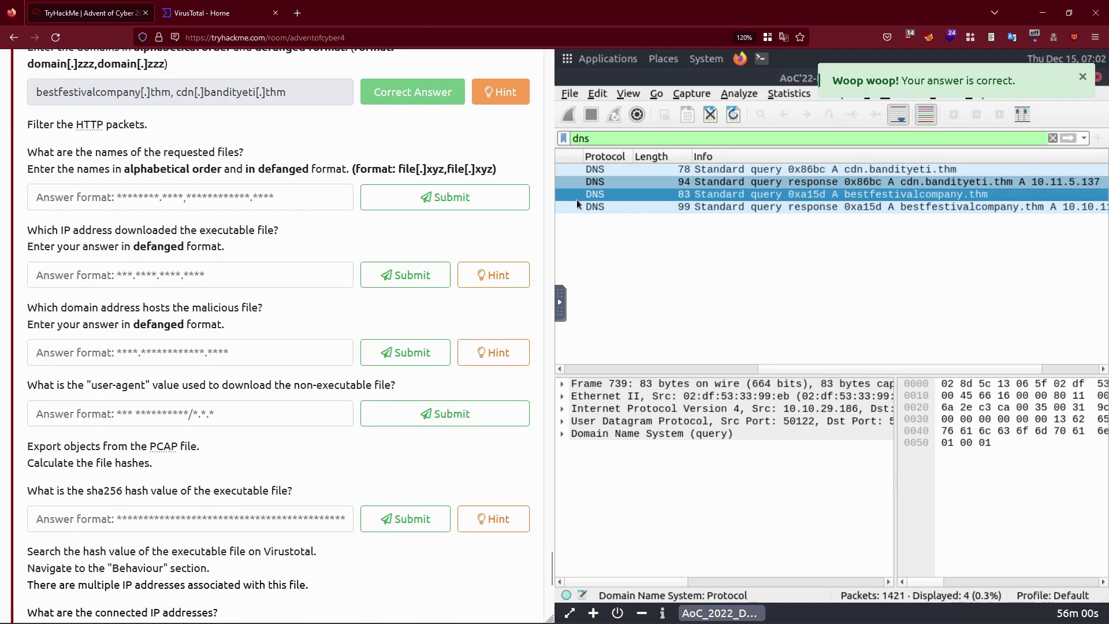
{"action": "left_click", "coordinate": [601, 139]}
{"action": "key", "text": "BackSpace"}
{"action": "key", "text": "BackSpace"}
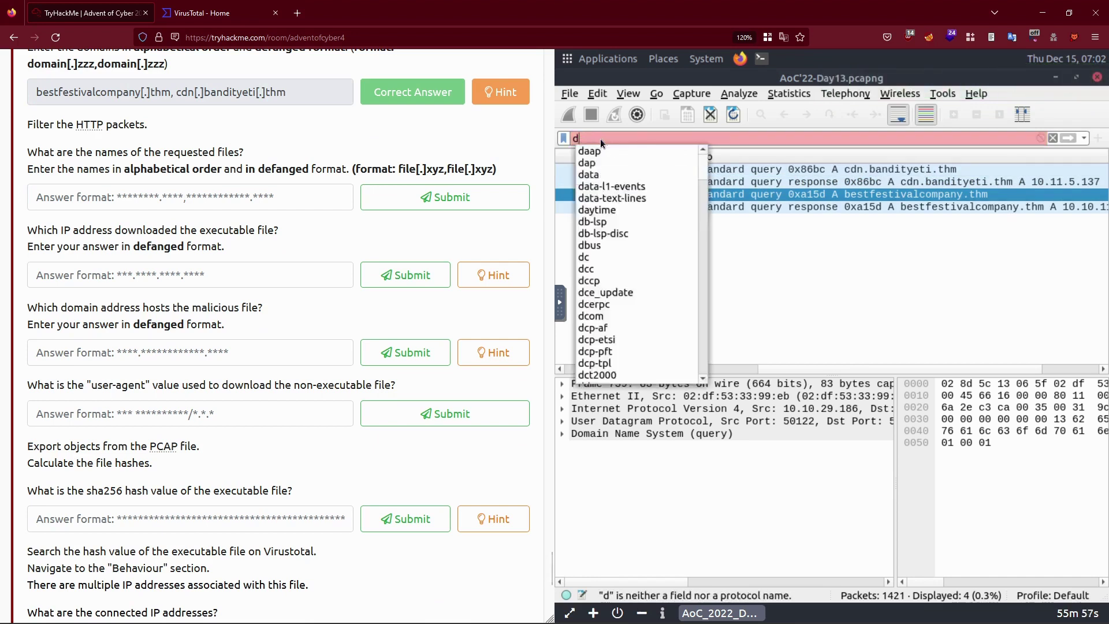
{"action": "key", "text": "BackSpace"}
{"action": "type", "text": "htt"}
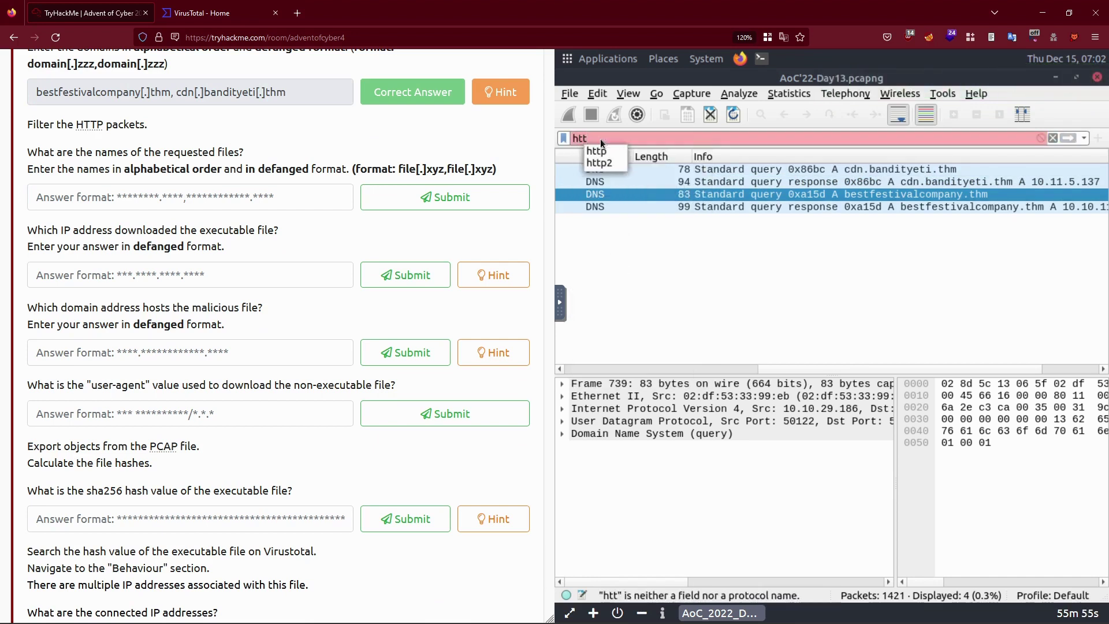
{"action": "type", "text": "p"}
{"action": "key", "text": "Return"}
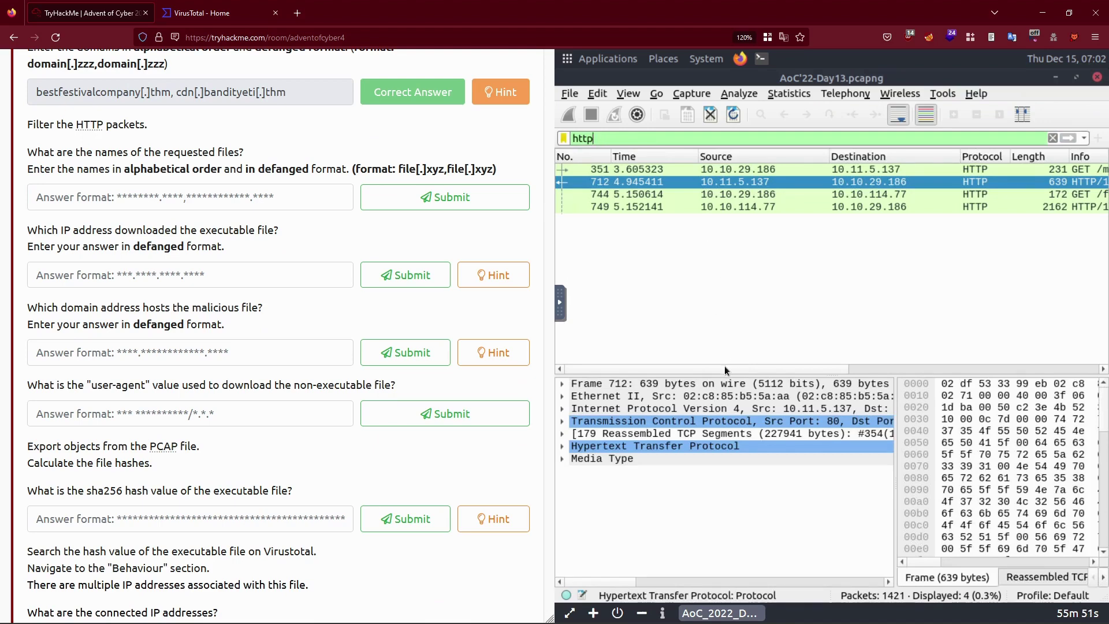
{"action": "left_click_drag", "start_coordinate": [724, 366], "coordinate": [912, 370]}
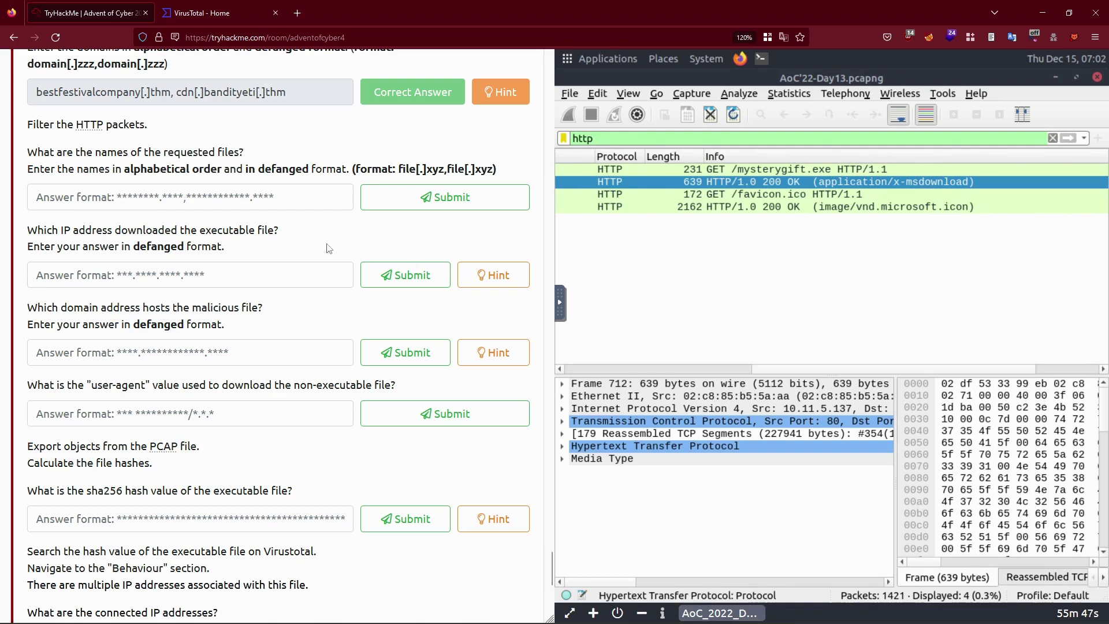
Submit "favicon[.]ico, mysterygift[.]exe" as the answer to the requested file names question.
{"action": "left_click", "coordinate": [240, 206]}
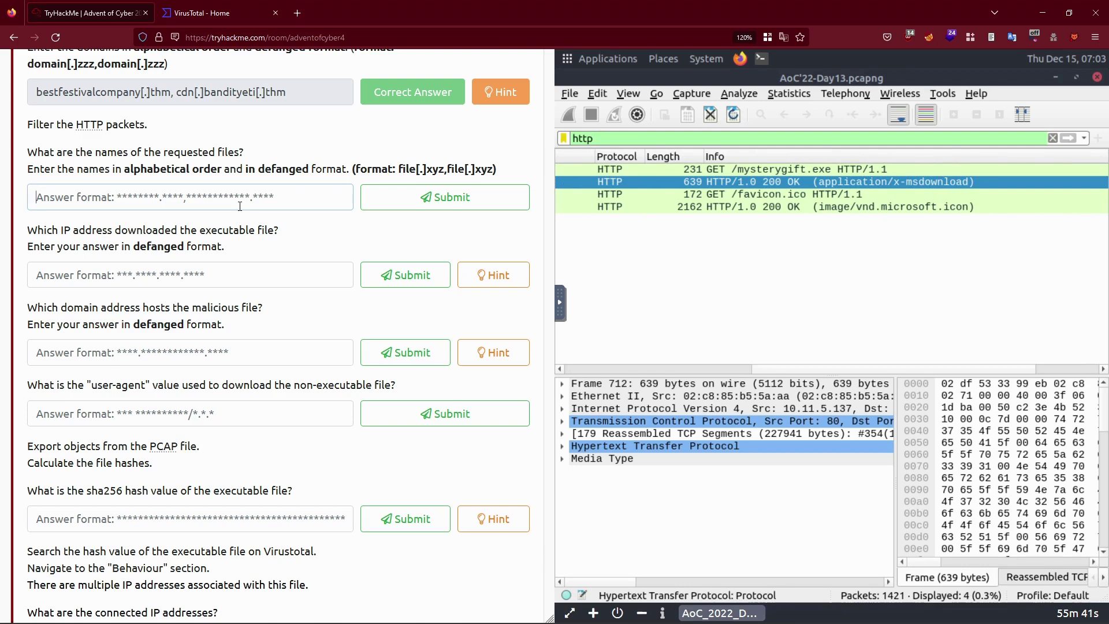
{"action": "type", "text": "da"}
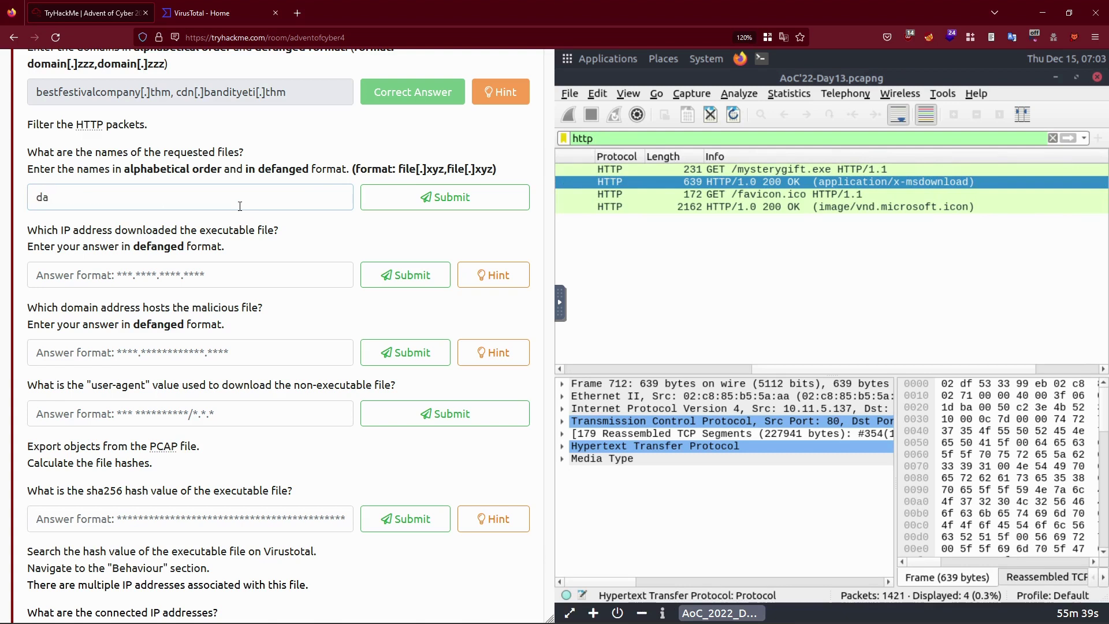
{"action": "key", "text": "BackSpace"}
{"action": "key", "text": "BackSpace"}
{"action": "type", "text": "favicon[.]ico"}
{"action": "type", "text": ", myste"}
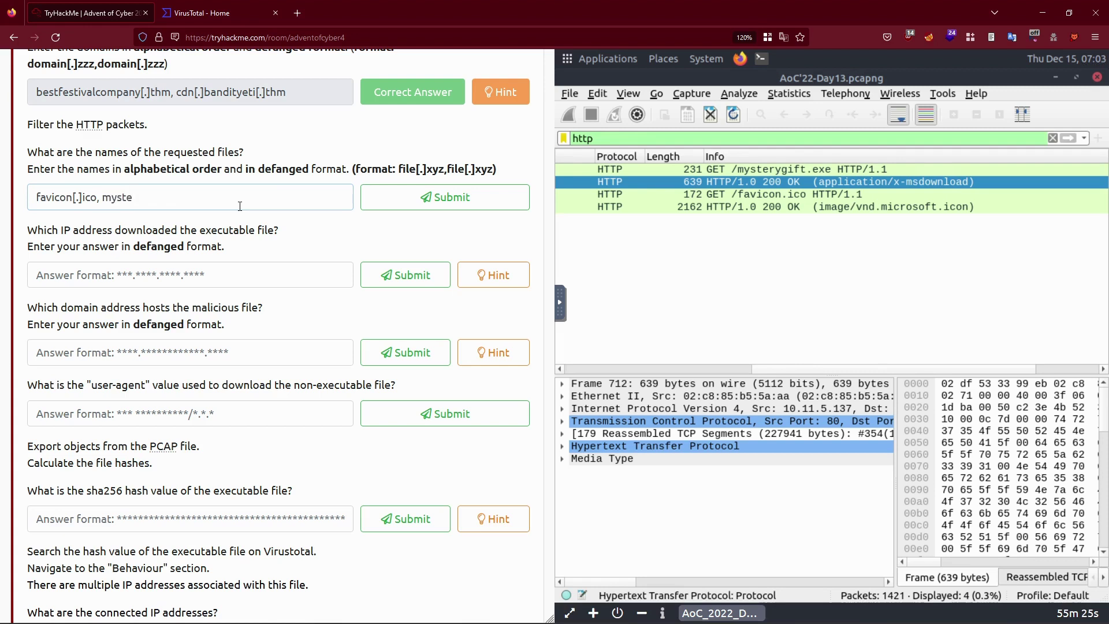
{"action": "type", "text": "rygift[.]exe"}
{"action": "key", "text": "Return"}
Sort the HTTP packets by source in descending order and select the GET /mysterygift.exe request to read its source address.
{"action": "scroll", "coordinate": [240, 207], "scroll_direction": "down", "scroll_amount": 2}
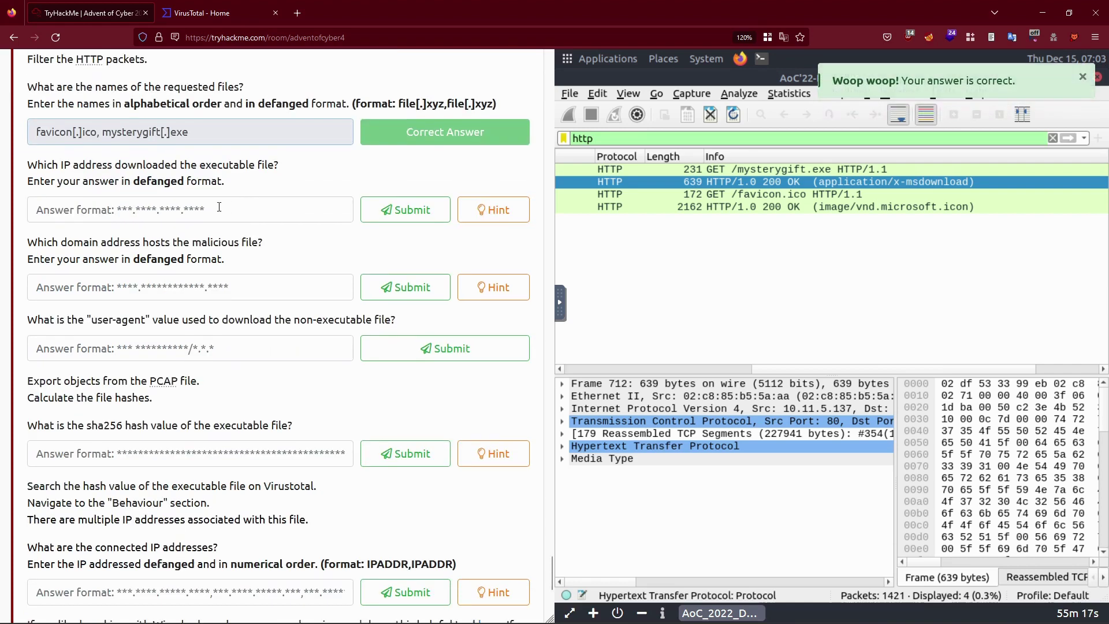
{"action": "left_click", "coordinate": [219, 206]}
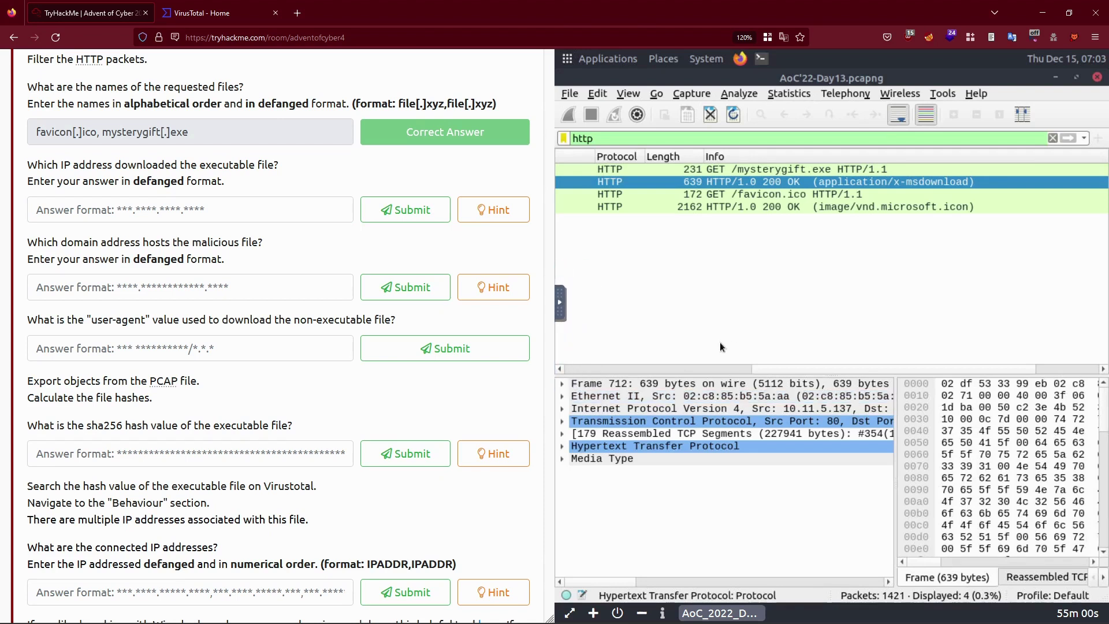
{"action": "left_click_drag", "start_coordinate": [760, 366], "coordinate": [577, 364]}
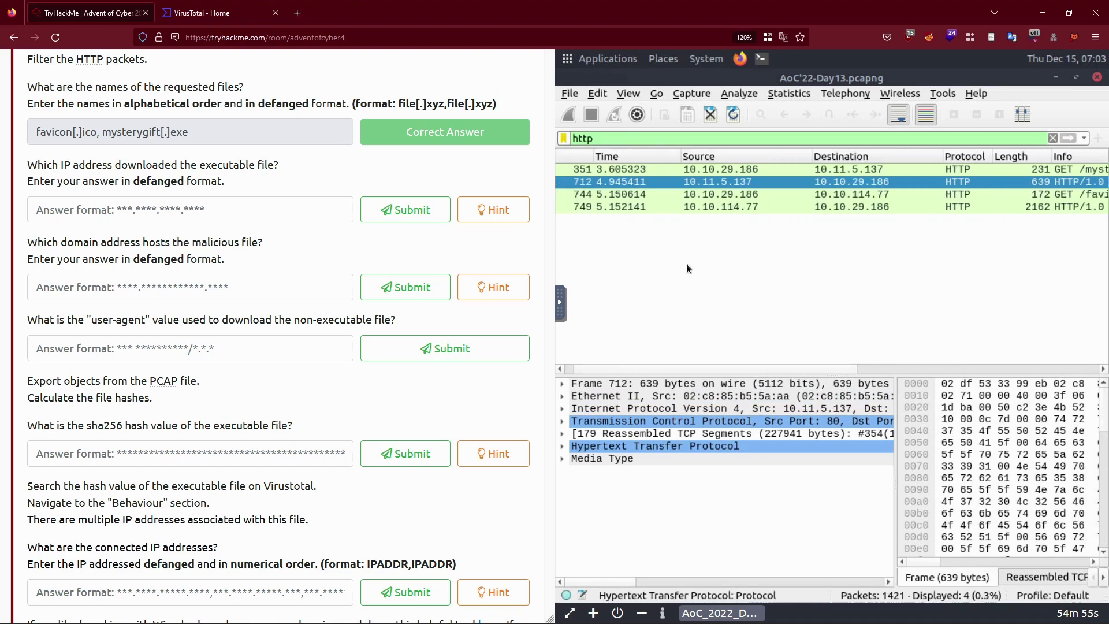
{"action": "left_click", "coordinate": [703, 158]}
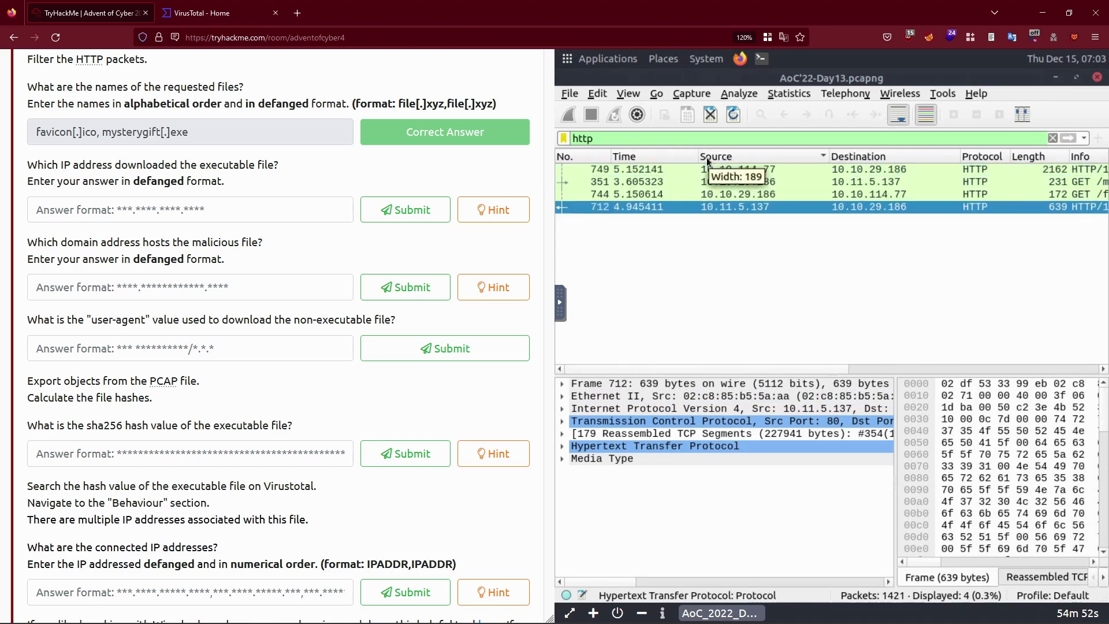
{"action": "left_click", "coordinate": [709, 160]}
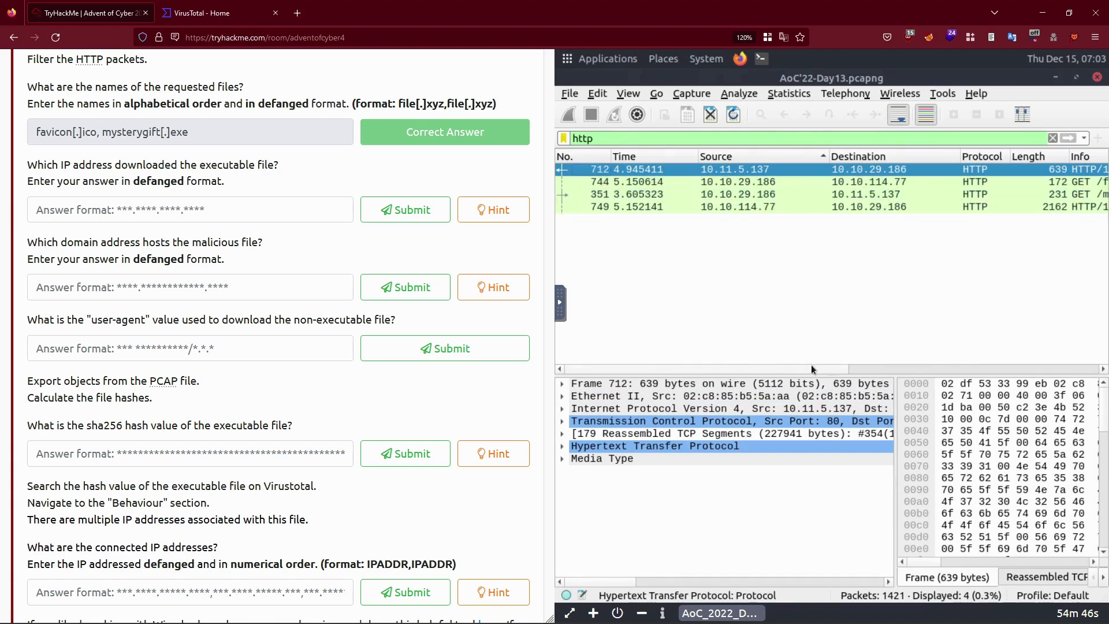
{"action": "scroll", "coordinate": [811, 366], "scroll_direction": "right", "scroll_amount": 5}
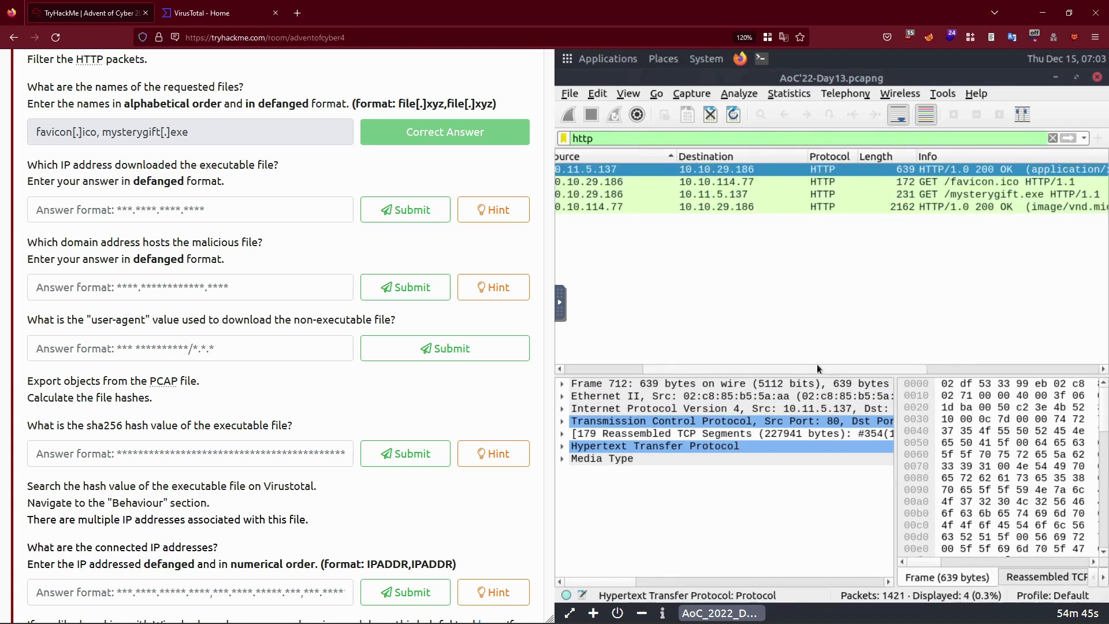
{"action": "left_click", "coordinate": [588, 195]}
{"action": "left_click", "coordinate": [596, 199]}
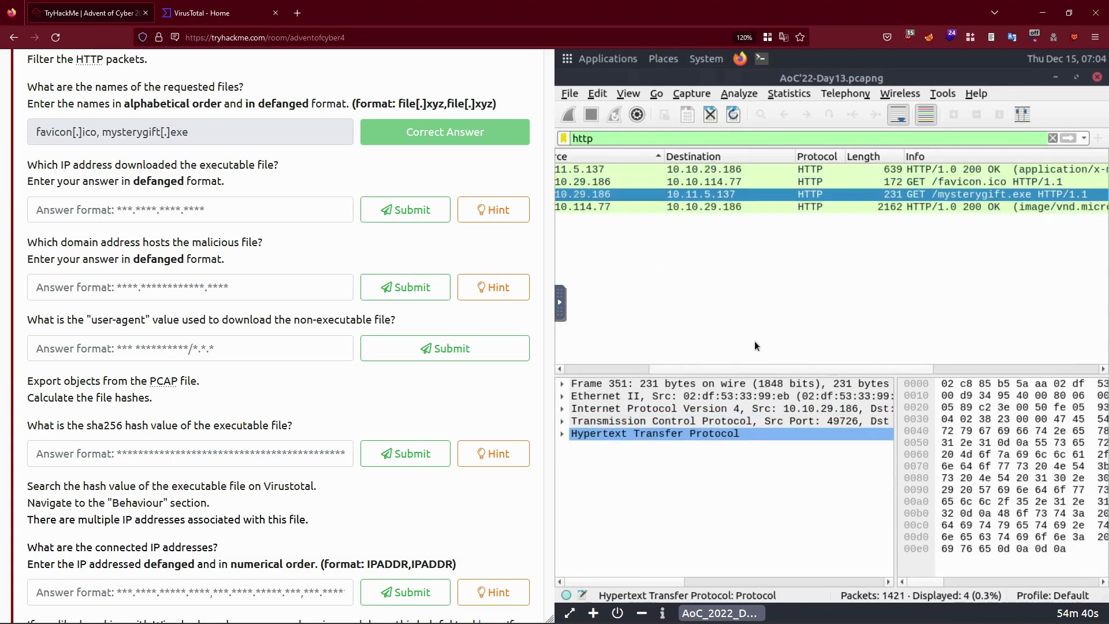
{"action": "left_click_drag", "start_coordinate": [716, 370], "coordinate": [698, 370]}
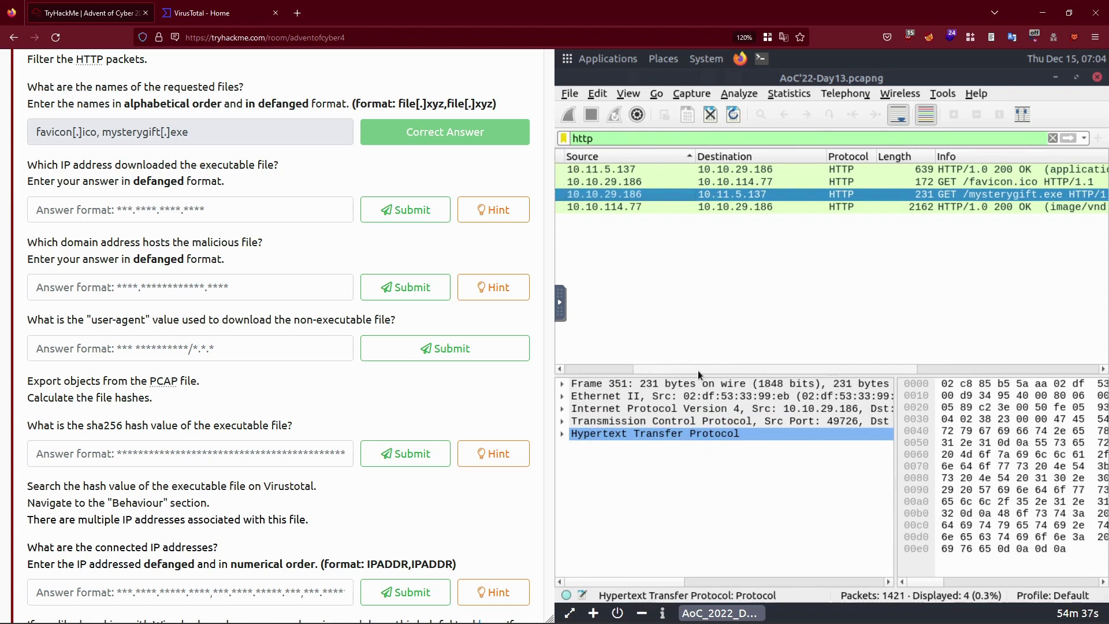
Try submitting "10[.]11[.]29[.]186" as the IP address that downloaded the executable file.
{"action": "left_click", "coordinate": [124, 213]}
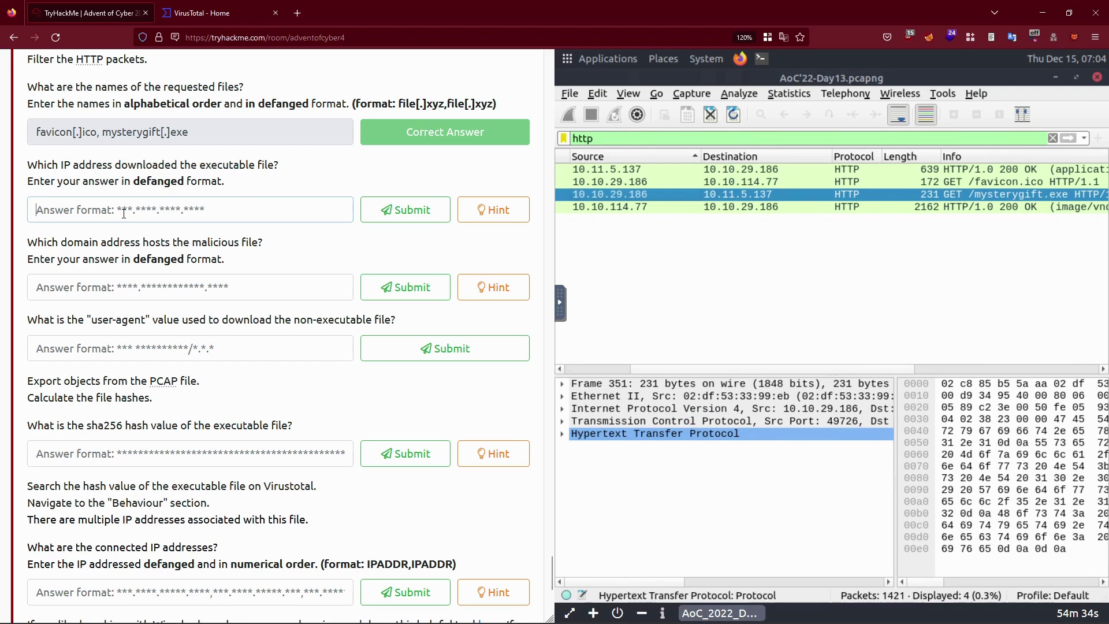
{"action": "type", "text": "10."}
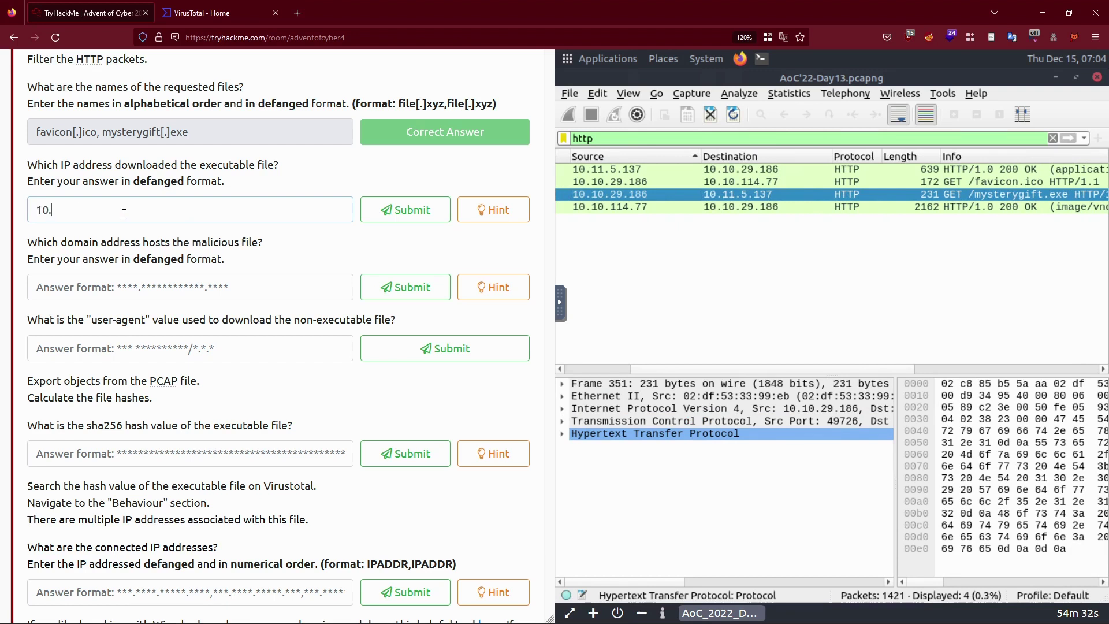
{"action": "type", "text": "10"}
{"action": "key", "text": "BackSpace"}
{"action": "type", "text": "1."}
{"action": "type", "text": "29."}
{"action": "type", "text": "186"}
{"action": "type", "text": "]"}
{"action": "key", "text": "Left"}
{"action": "key", "text": "Left"}
{"action": "type", "text": "["}
{"action": "key", "text": "Left"}
{"action": "key", "text": "Left"}
{"action": "key", "text": "Left"}
{"action": "type", "text": "]"}
{"action": "key", "text": "Left"}
{"action": "key", "text": "Left"}
{"action": "type", "text": "["}
{"action": "key", "text": "Left"}
{"action": "key", "text": "Left"}
{"action": "key", "text": "Left"}
{"action": "type", "text": "]"}
{"action": "key", "text": "Left"}
{"action": "key", "text": "Left"}
{"action": "type", "text": "["}
{"action": "key", "text": "Return"}
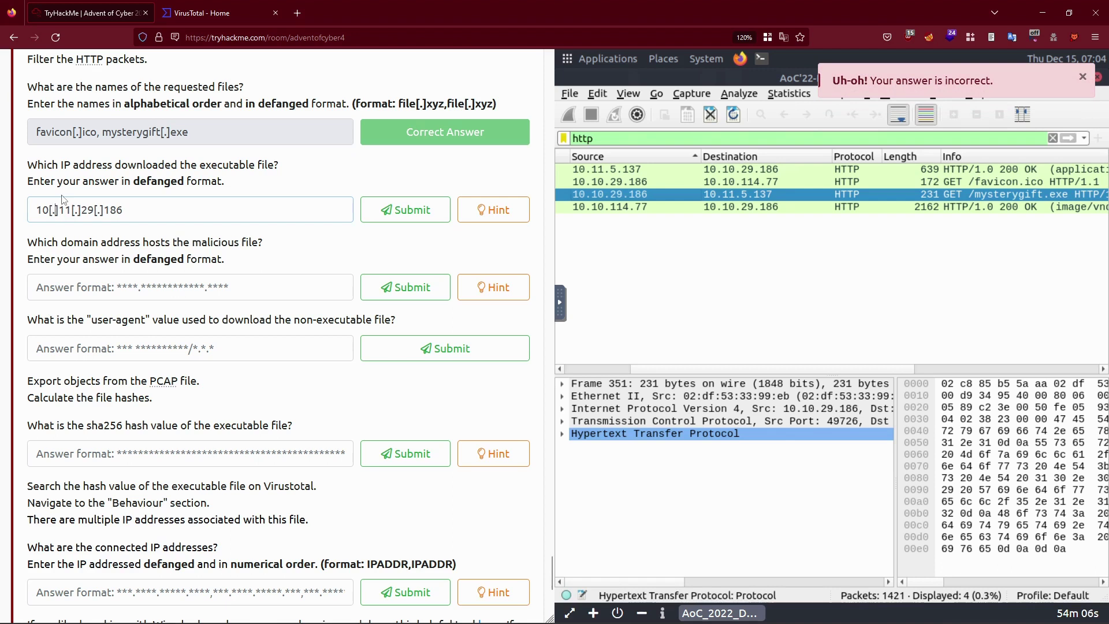
Correct the second octet of the IP address answer to 10 and submit "10[.]10[.]29[.]186".
{"action": "left_click", "coordinate": [64, 200]}
{"action": "key", "text": "Delete"}
{"action": "key", "text": "Delete"}
{"action": "type", "text": "10"}
{"action": "key", "text": "Return"}
Expand the Hypertext Transfer Protocol details of the mysterygift.exe request and copy the value of its Host field.
{"action": "scroll", "coordinate": [113, 274], "scroll_direction": "down", "scroll_amount": 1}
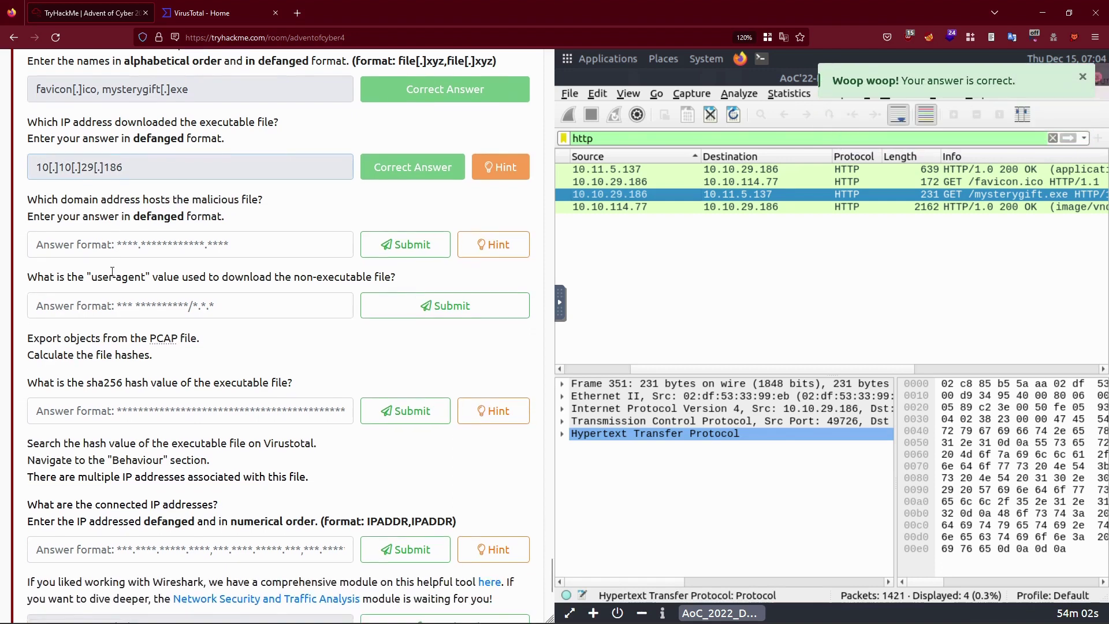
{"action": "left_click", "coordinate": [116, 241]}
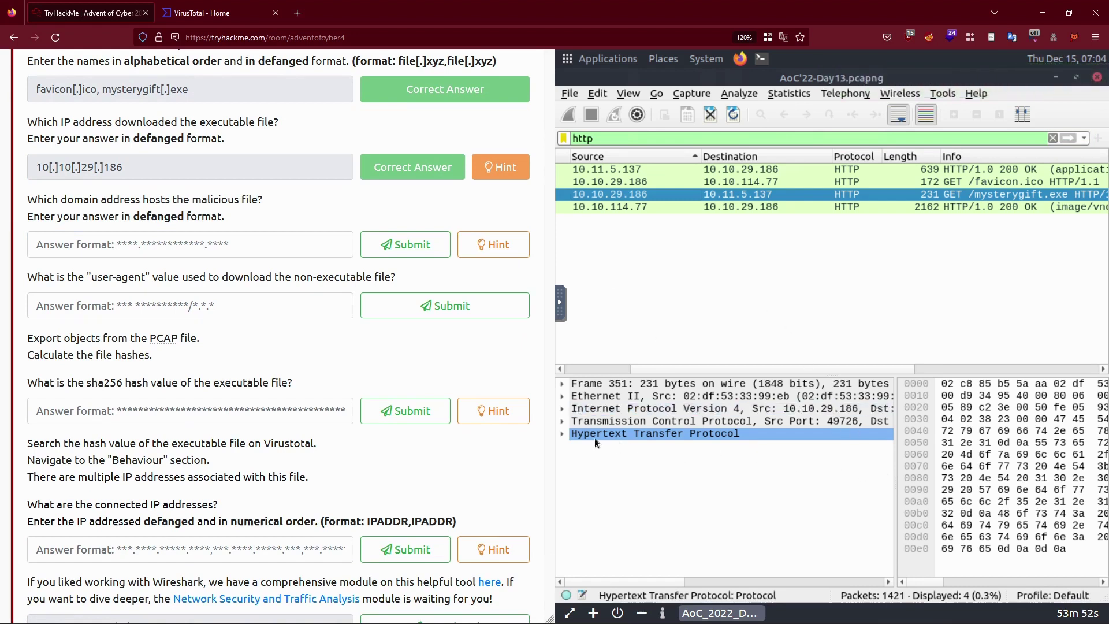
{"action": "left_click", "coordinate": [562, 434]}
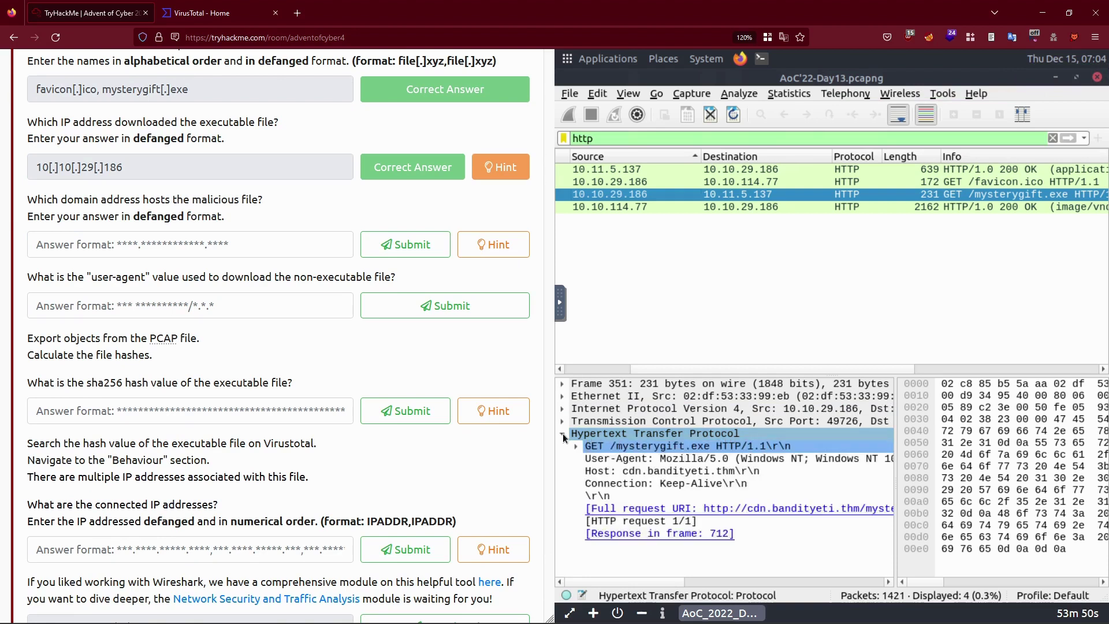
{"action": "left_click", "coordinate": [623, 483]}
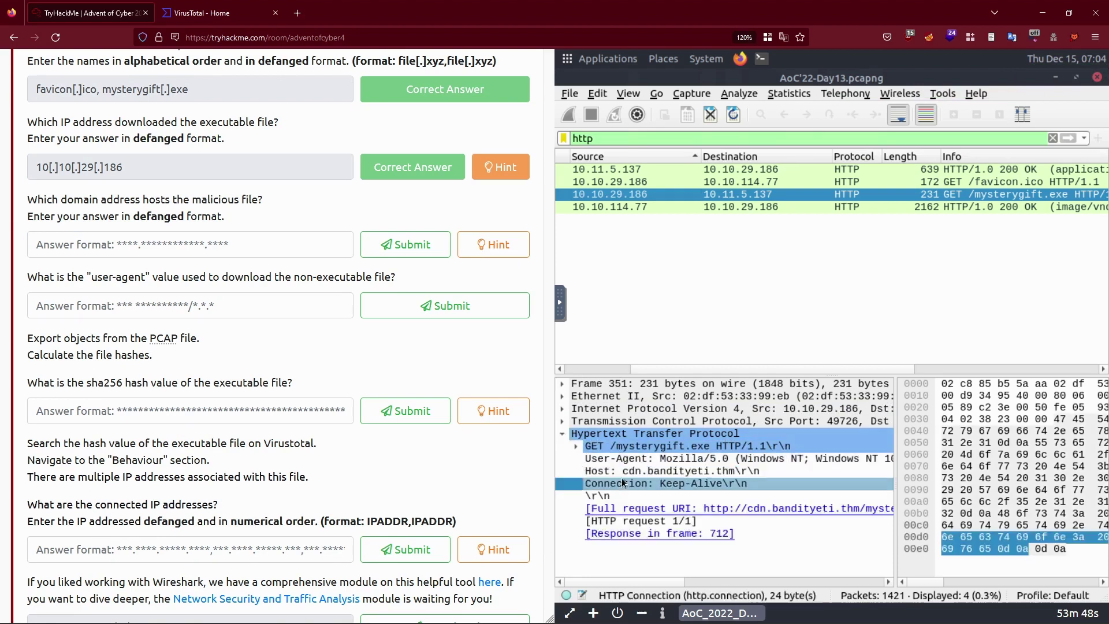
{"action": "left_click", "coordinate": [619, 473]}
{"action": "right_click", "coordinate": [630, 470]}
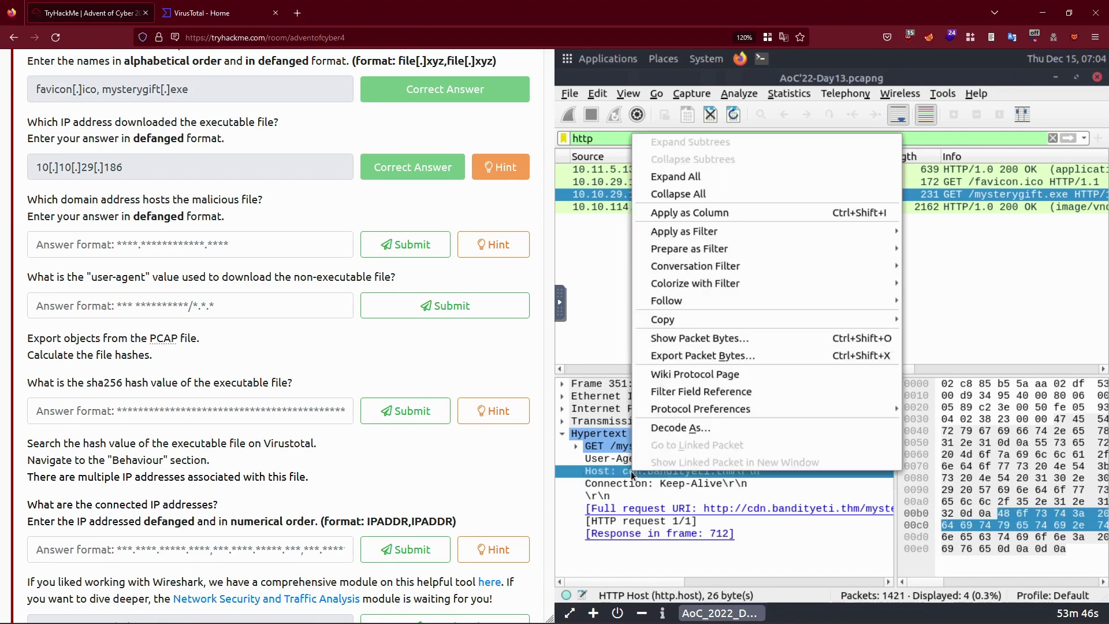
{"action": "mouse_move", "coordinate": [688, 322]}
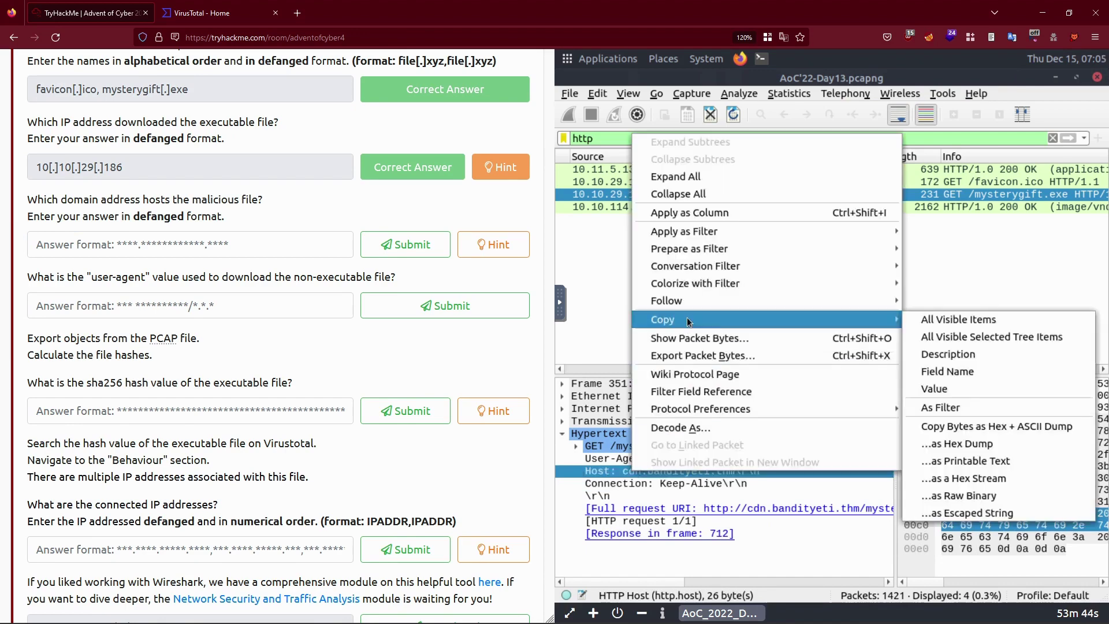
{"action": "left_click", "coordinate": [929, 391]}
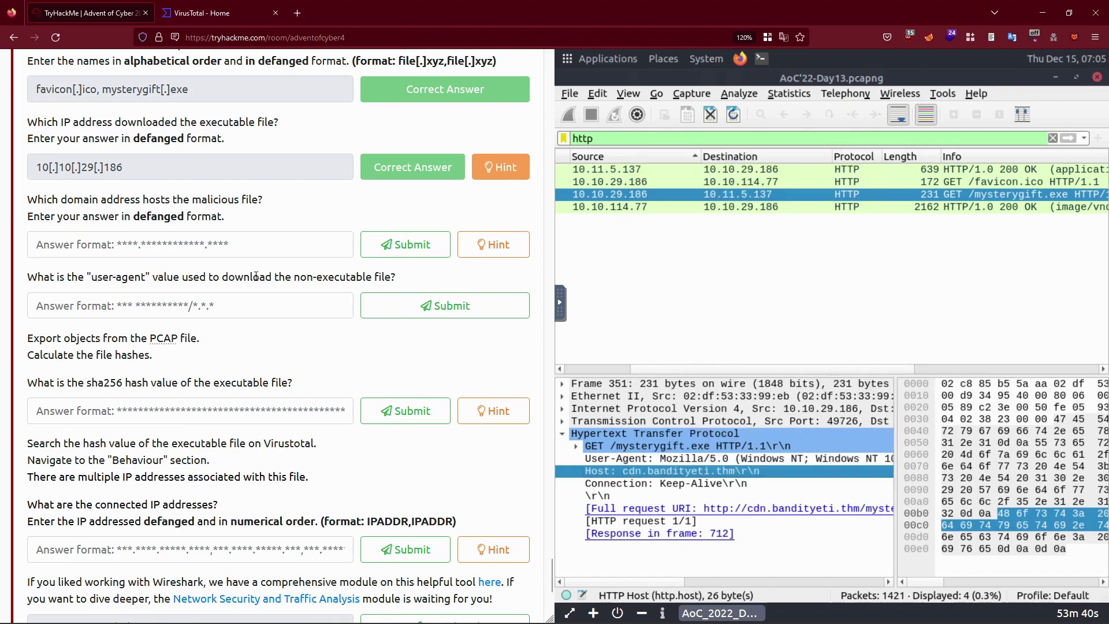
Submit "cdn[.]bandityeti[.]thm" as the domain address that hosts the malicious file.
{"action": "left_click", "coordinate": [101, 250]}
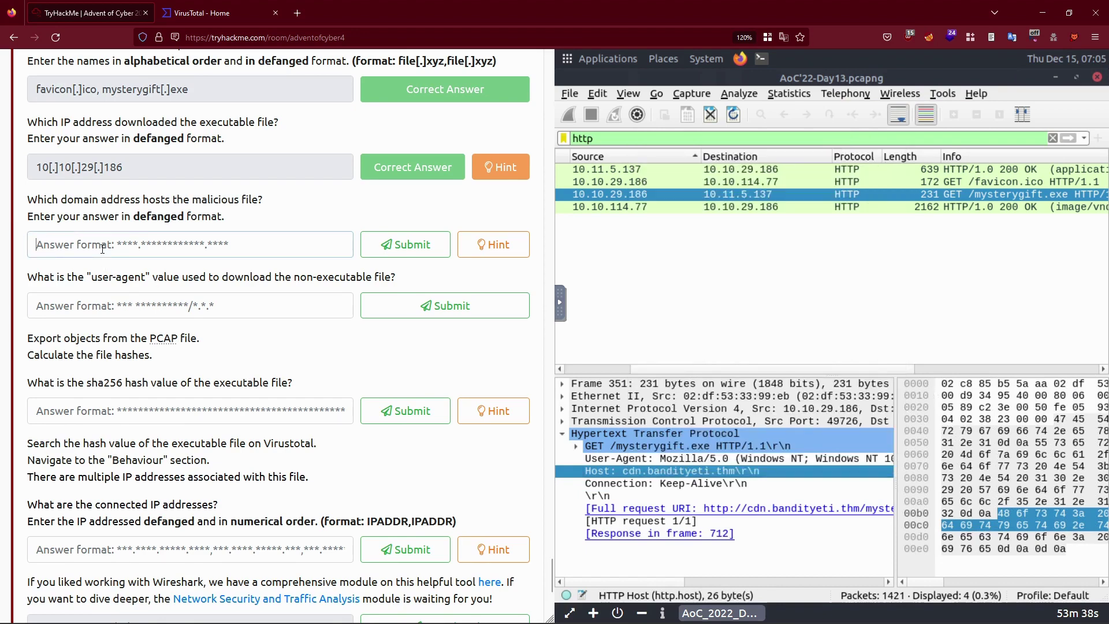
{"action": "type", "text": "cnd"}
{"action": "key", "text": "BackSpace"}
{"action": "key", "text": "BackSpace"}
{"action": "type", "text": "d"}
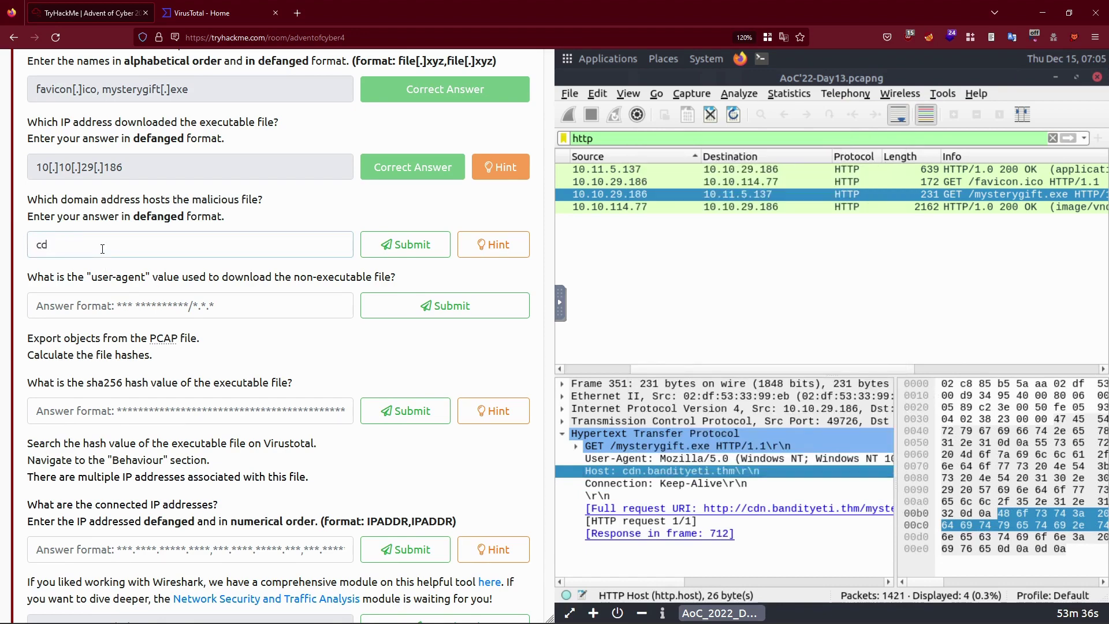
{"action": "type", "text": "n.bandityeti"}
{"action": "type", "text": ".thm"}
{"action": "key", "text": "Left"}
{"action": "key", "text": "Left"}
{"action": "type", "text": "][[]"}
{"action": "key", "text": "BackSpace"}
{"action": "type", "text": "["}
{"action": "key", "text": "Return"}
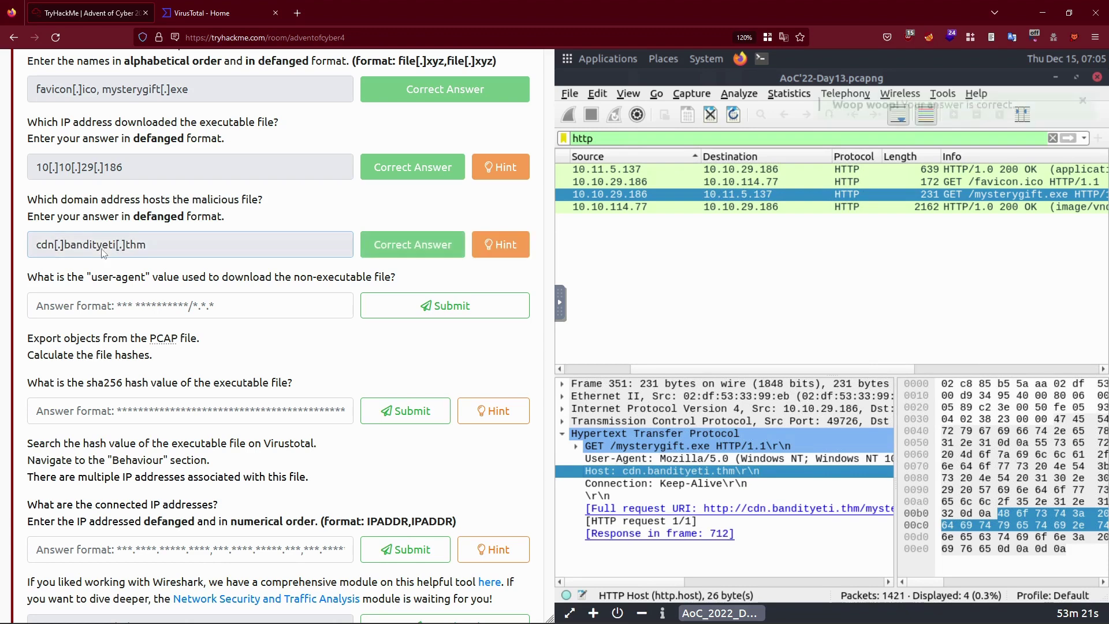
Select the GET /favicon.ico request for the non-executable file question and copy the value of its user-agent field.
{"action": "scroll", "coordinate": [134, 312], "scroll_direction": "down", "scroll_amount": 1}
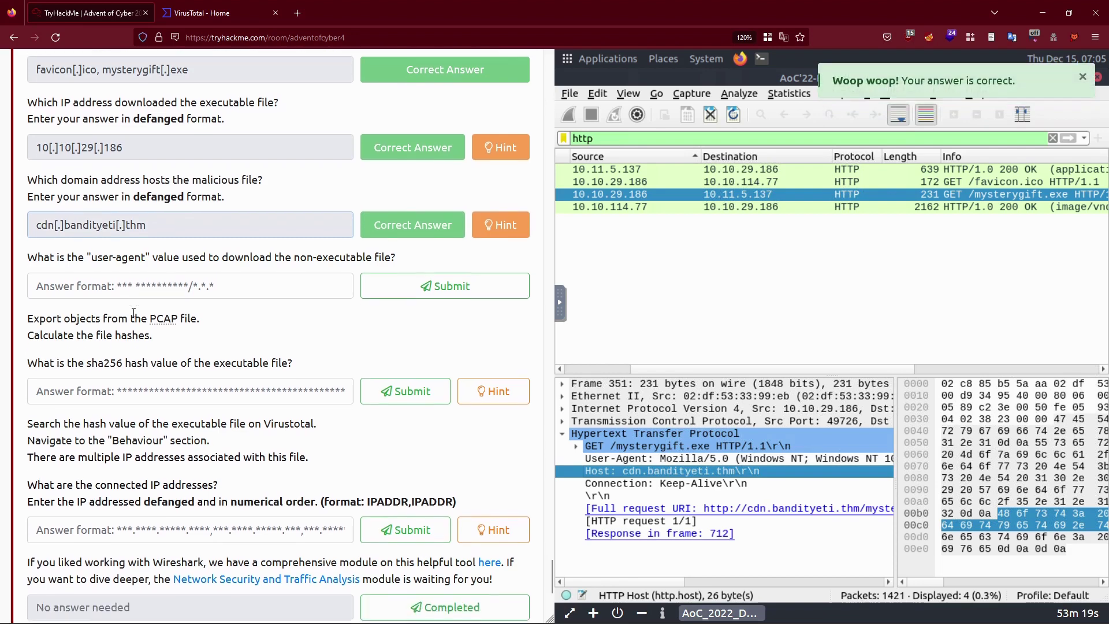
{"action": "left_click", "coordinate": [170, 294]}
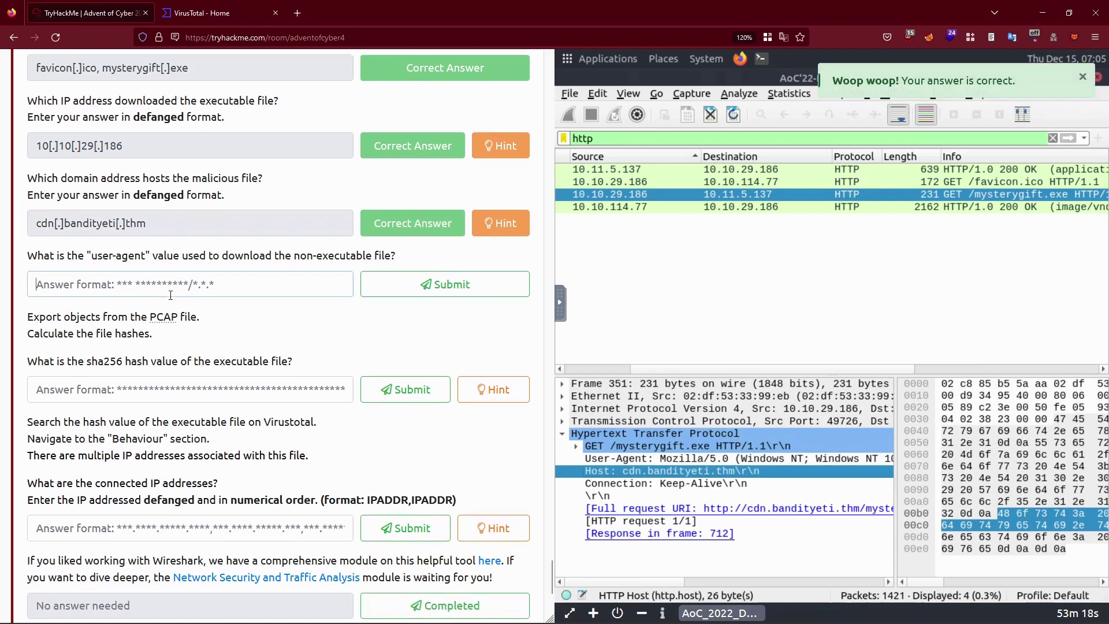
{"action": "double_click", "coordinate": [310, 256]}
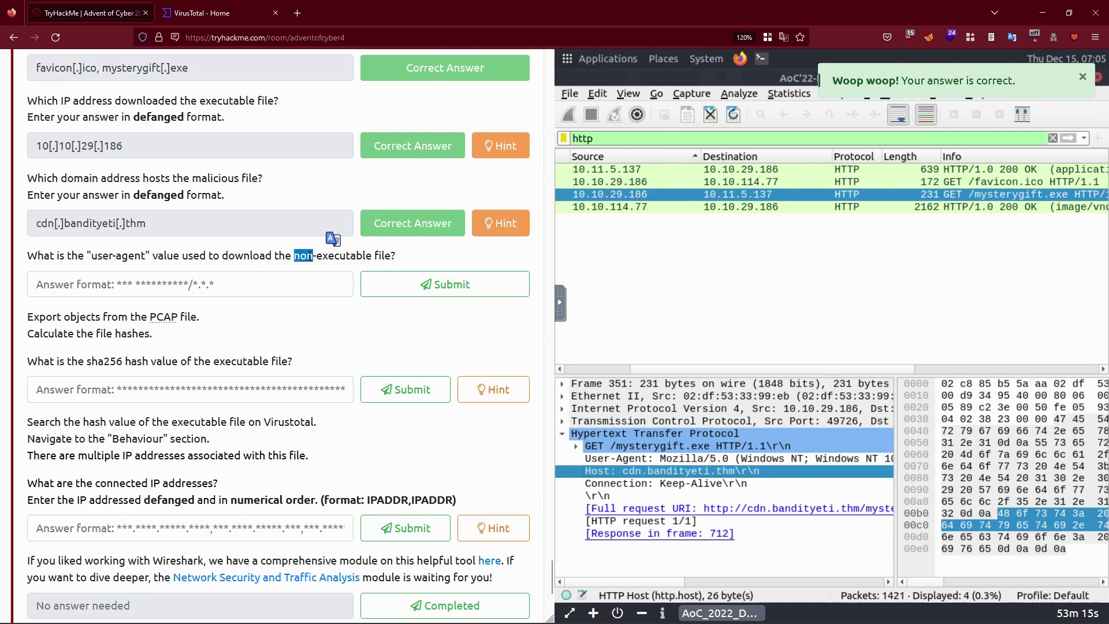
{"action": "left_click", "coordinate": [614, 199]}
{"action": "left_click", "coordinate": [888, 180]}
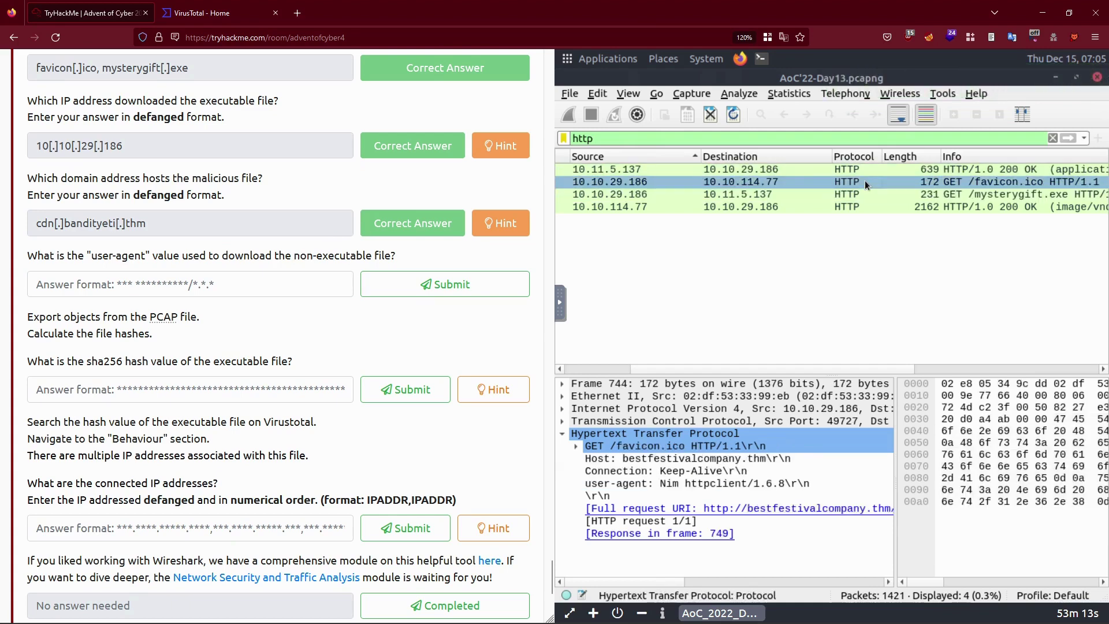
{"action": "left_click", "coordinate": [709, 484]}
{"action": "right_click", "coordinate": [709, 484]}
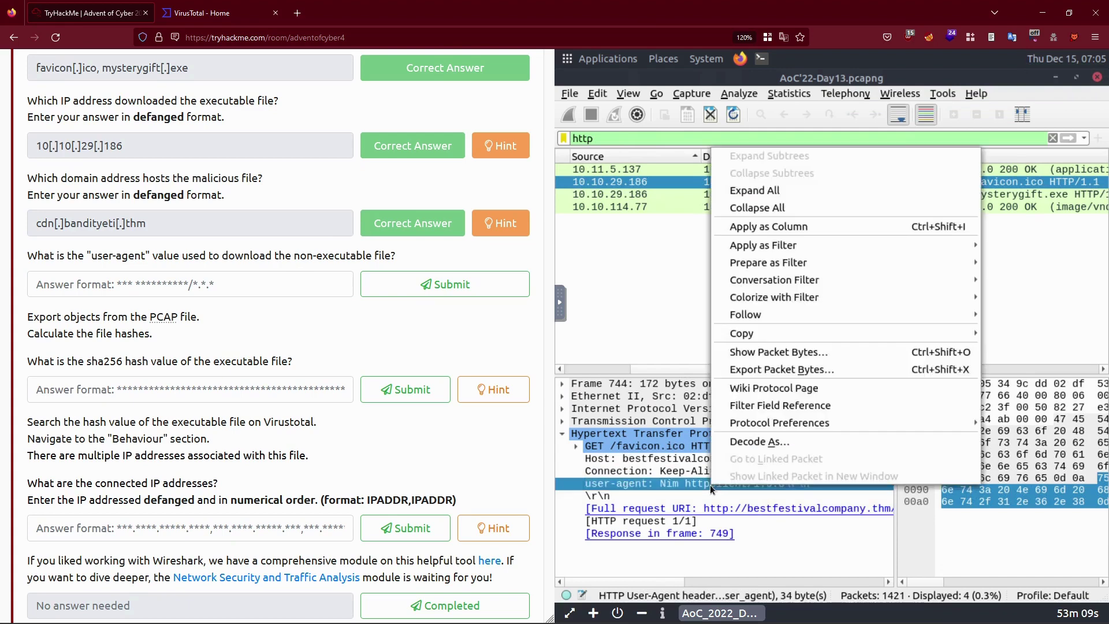
{"action": "mouse_move", "coordinate": [749, 335]}
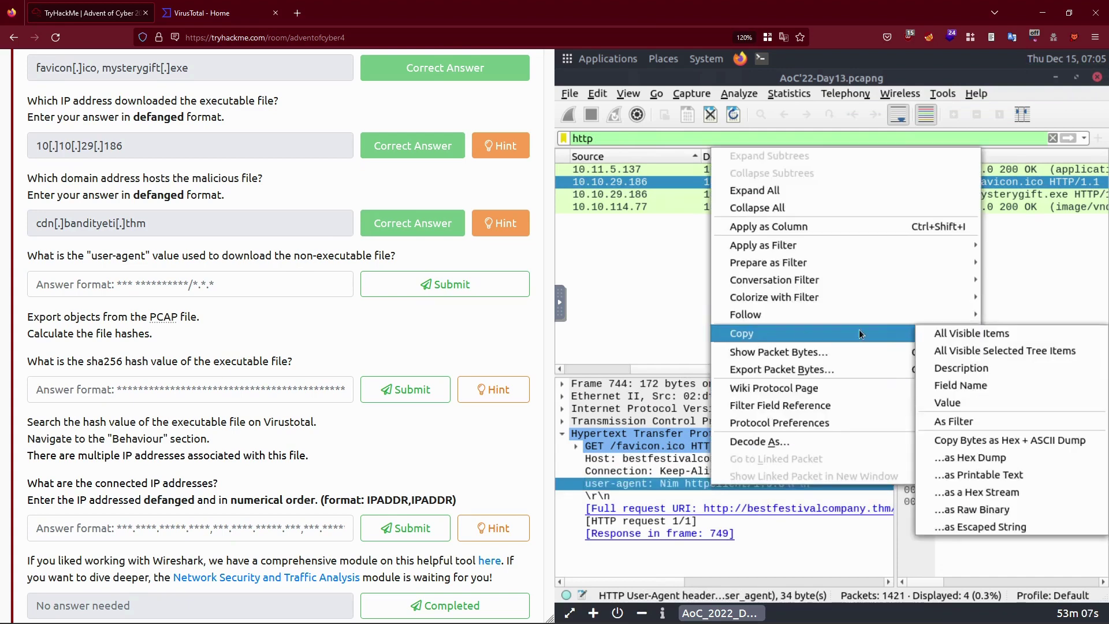
{"action": "left_click", "coordinate": [955, 404]}
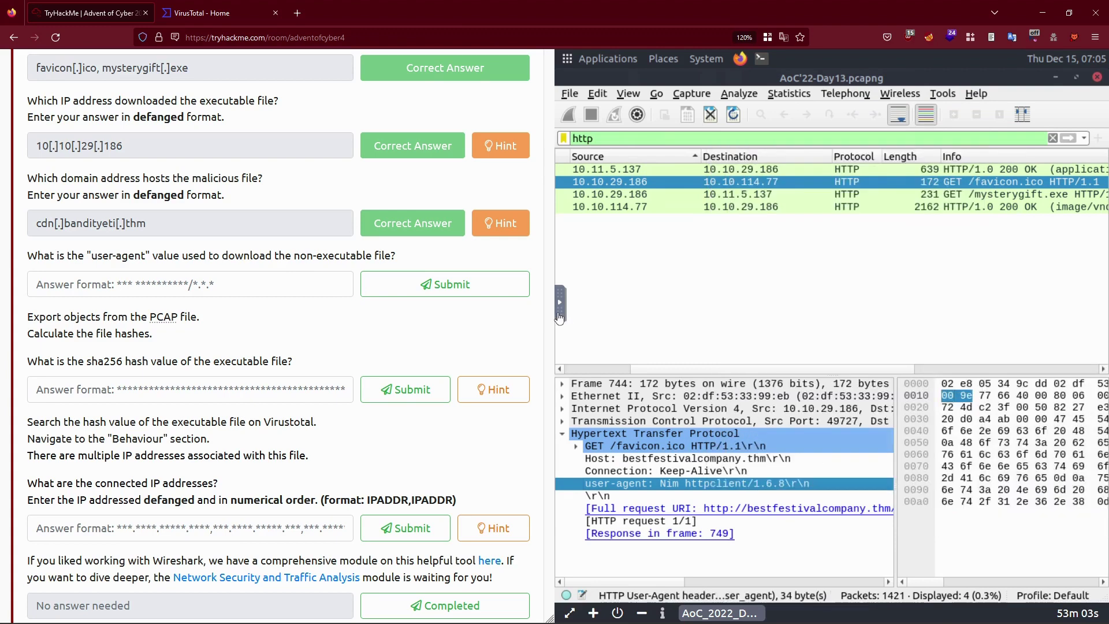
Transfer "Nim httpclient/1.6.8" from the virtual machine's clipboard into the user-agent question, submit it, and close the clipboard.
{"action": "left_click", "coordinate": [559, 312]}
{"action": "left_click", "coordinate": [569, 343]}
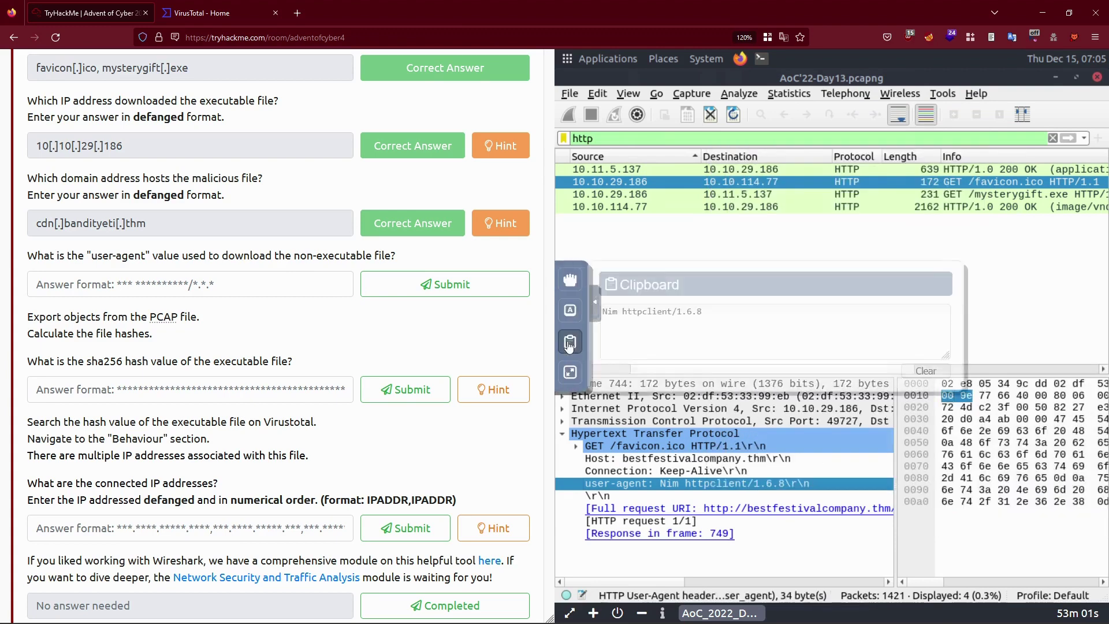
{"action": "key", "text": "ctrl+a"}
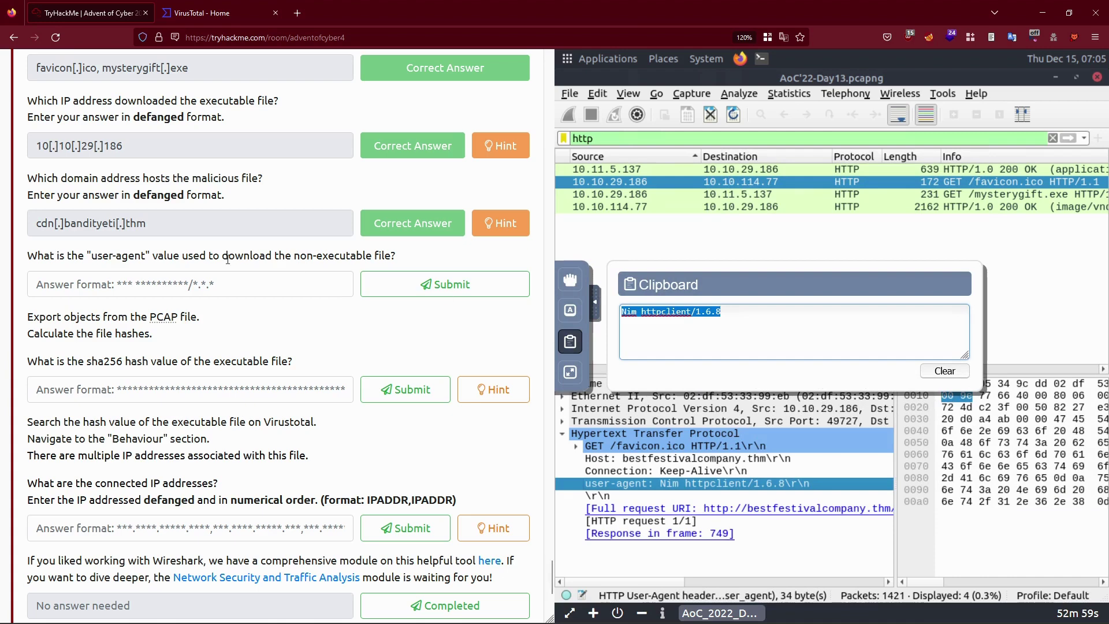
{"action": "left_click", "coordinate": [208, 280]}
{"action": "key", "text": "ctrl+v"}
{"action": "left_click", "coordinate": [445, 283]}
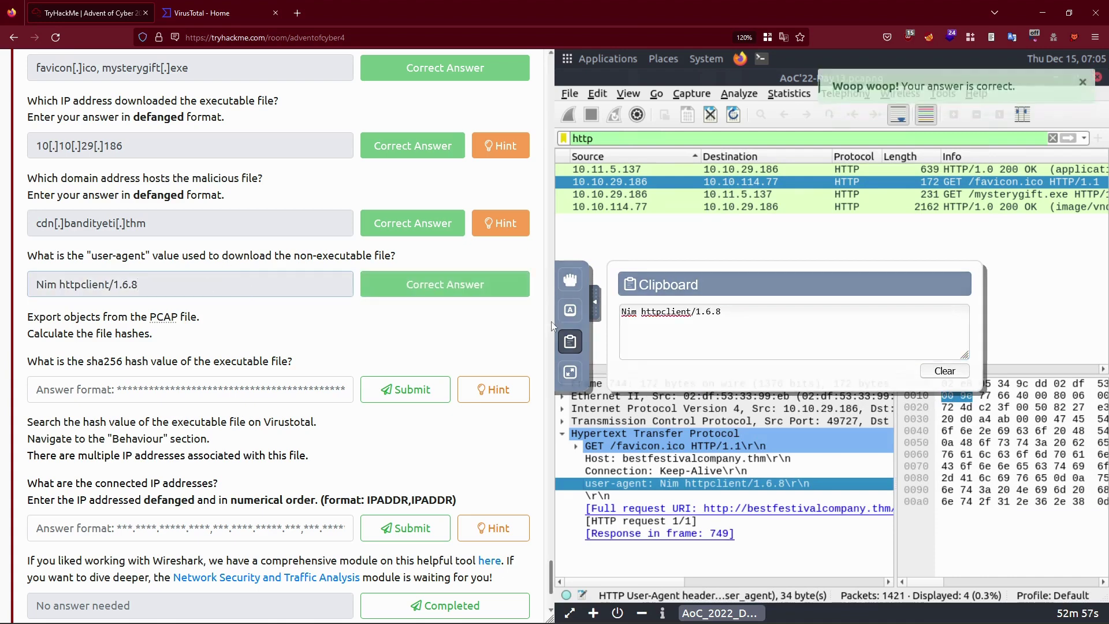
{"action": "left_click", "coordinate": [597, 311]}
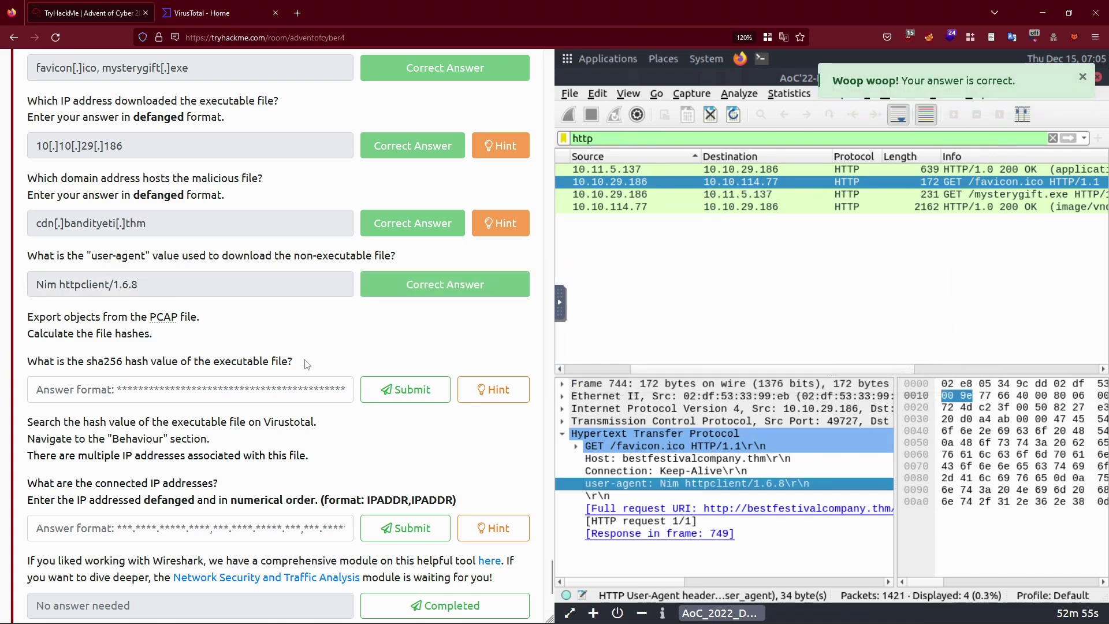
Export all HTTP objects from the capture, including mysterygift.exe and favicon.ico, into the Desktop folder.
{"action": "scroll", "coordinate": [226, 296], "scroll_direction": "down", "scroll_amount": 1}
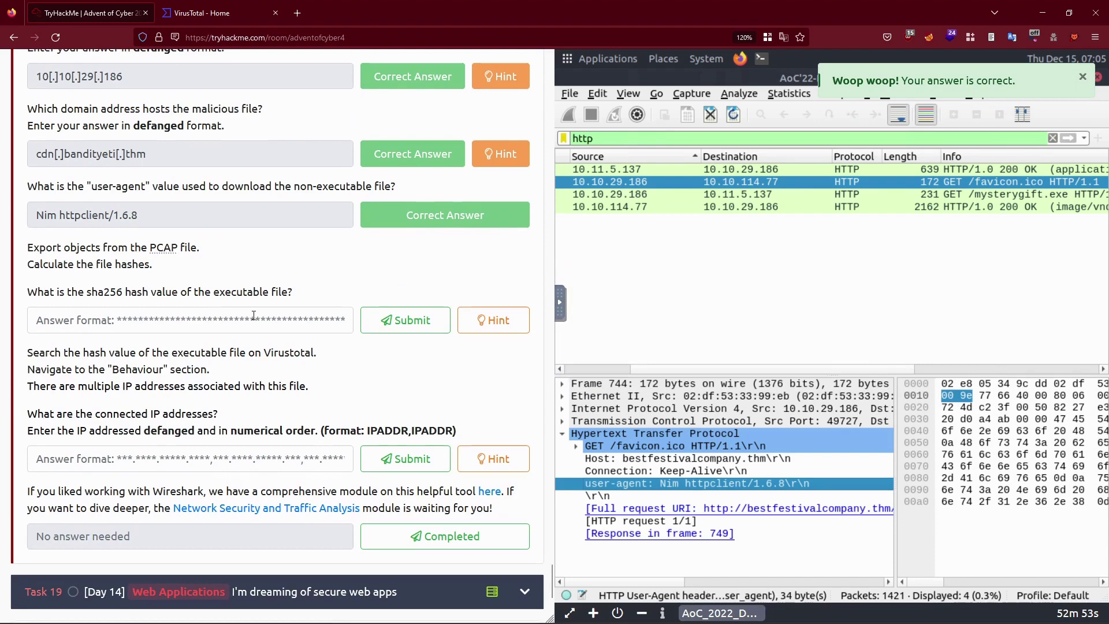
{"action": "double_click", "coordinate": [237, 292]}
{"action": "left_click", "coordinate": [572, 95]}
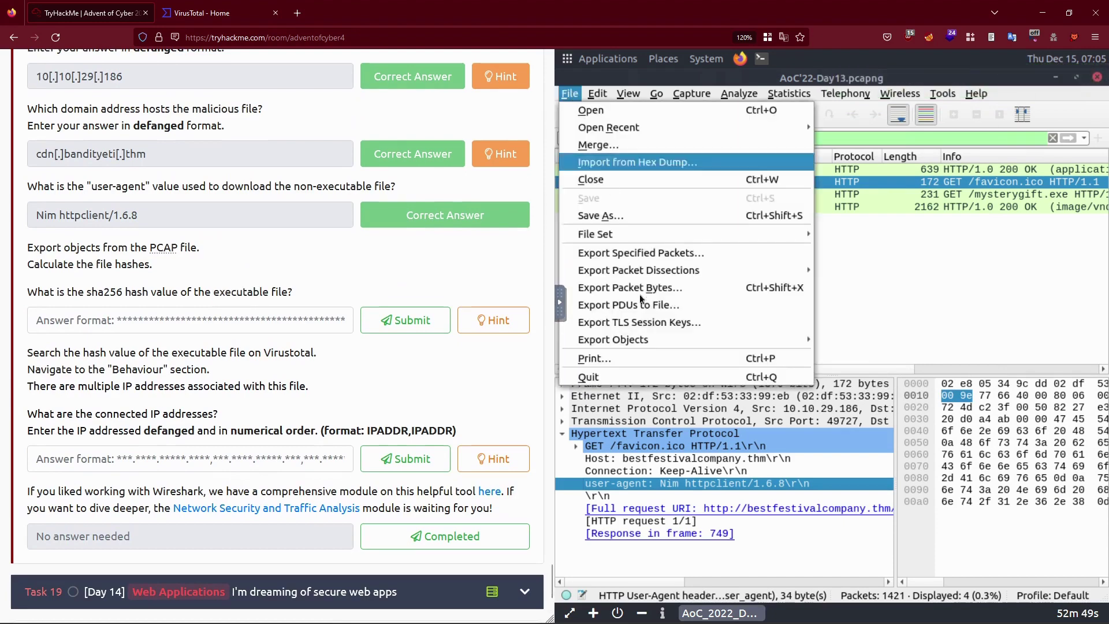
{"action": "mouse_move", "coordinate": [726, 340]}
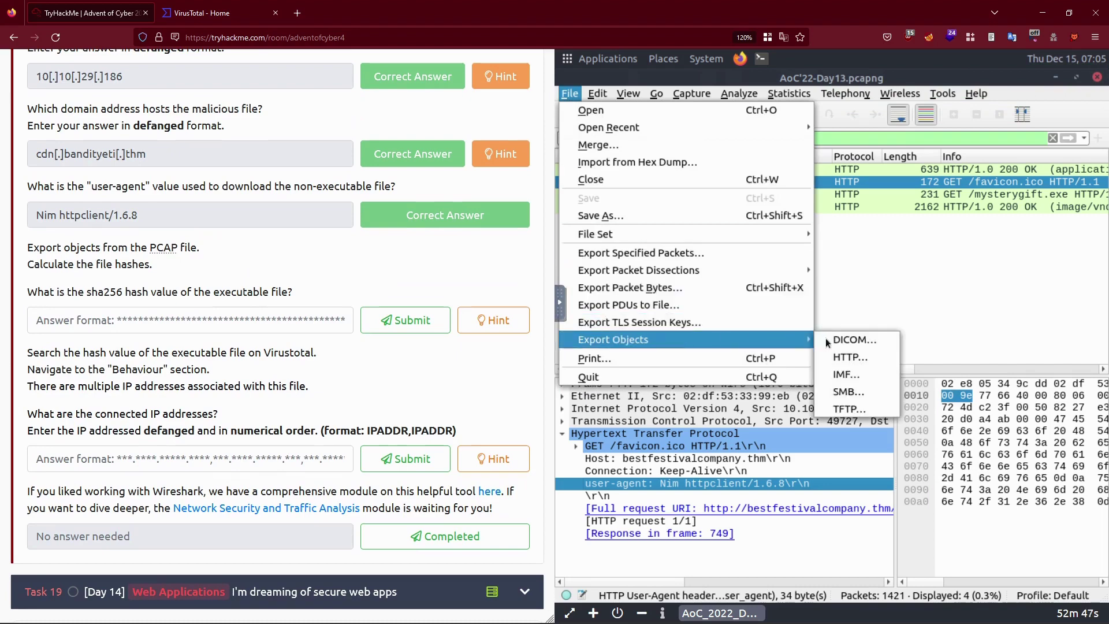
{"action": "left_click", "coordinate": [841, 359]}
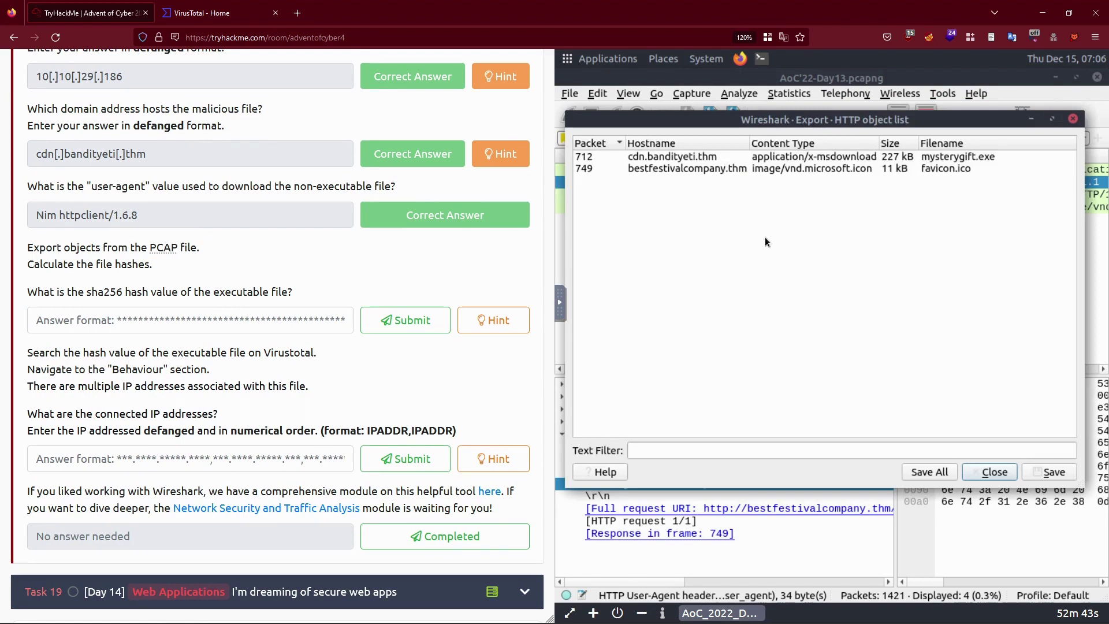
{"action": "left_click", "coordinate": [787, 155]}
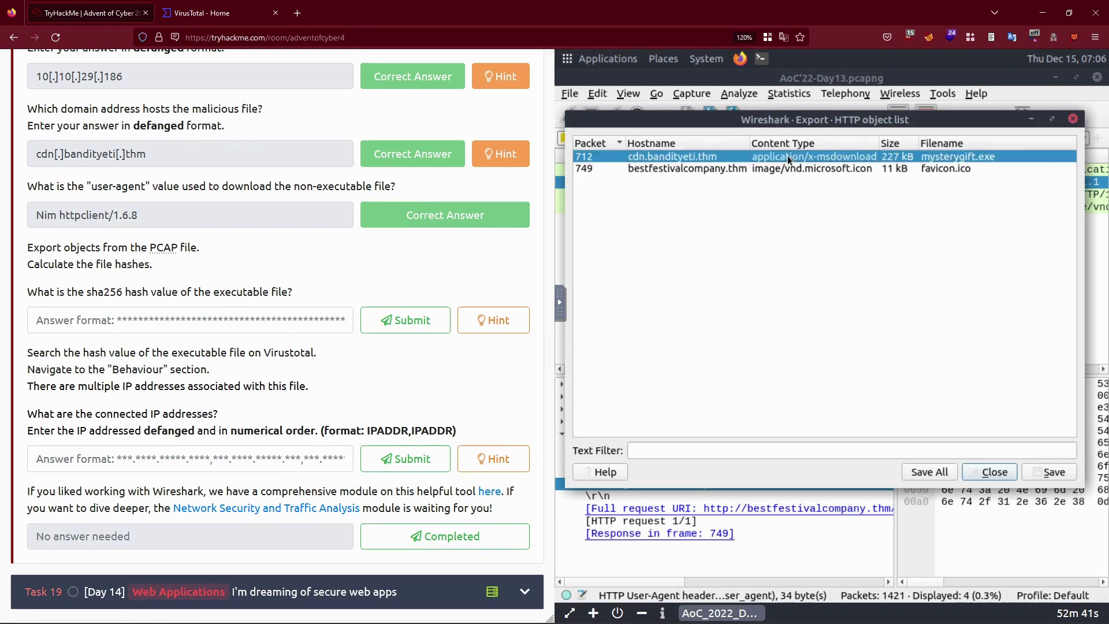
{"action": "left_click", "coordinate": [929, 472]}
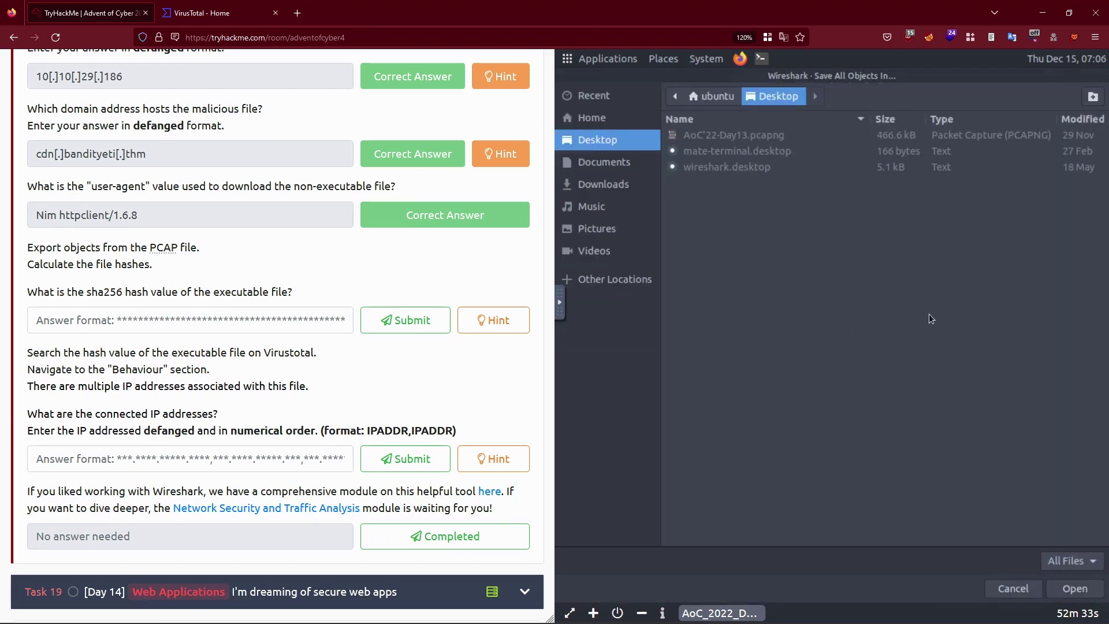
{"action": "key", "text": "Return"}
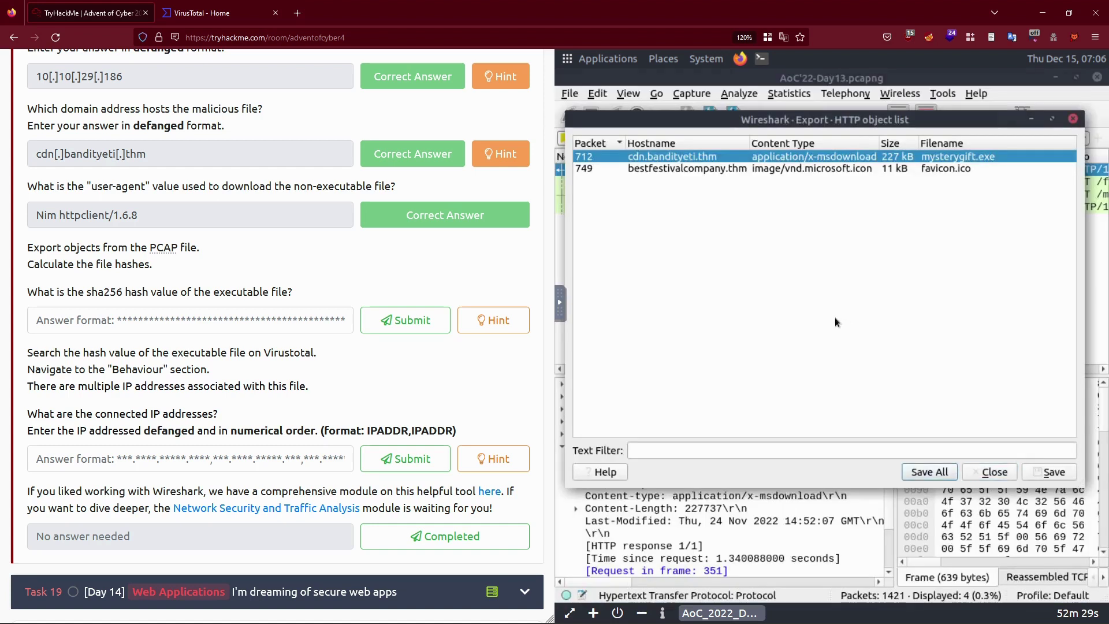
Open a terminal on the virtual machine, change to the Desktop directory, and list its files.
{"action": "left_click", "coordinate": [755, 67]}
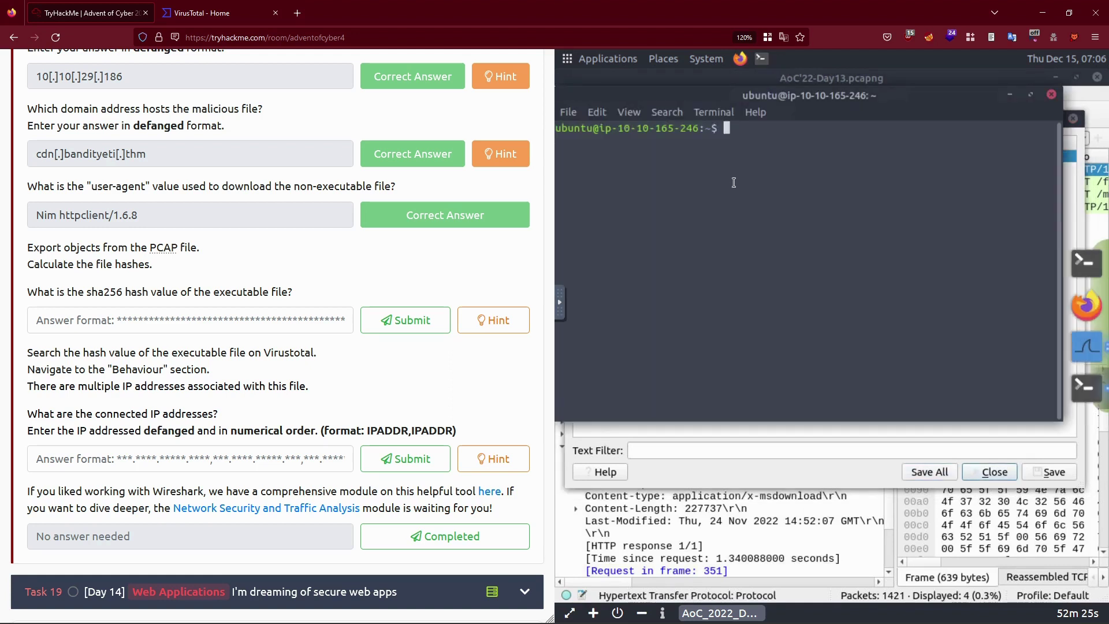
{"action": "type", "text": "cd Des"}
{"action": "key", "text": "Tab"}
{"action": "key", "text": "Return"}
{"action": "type", "text": "ls"}
{"action": "key", "text": "Return"}
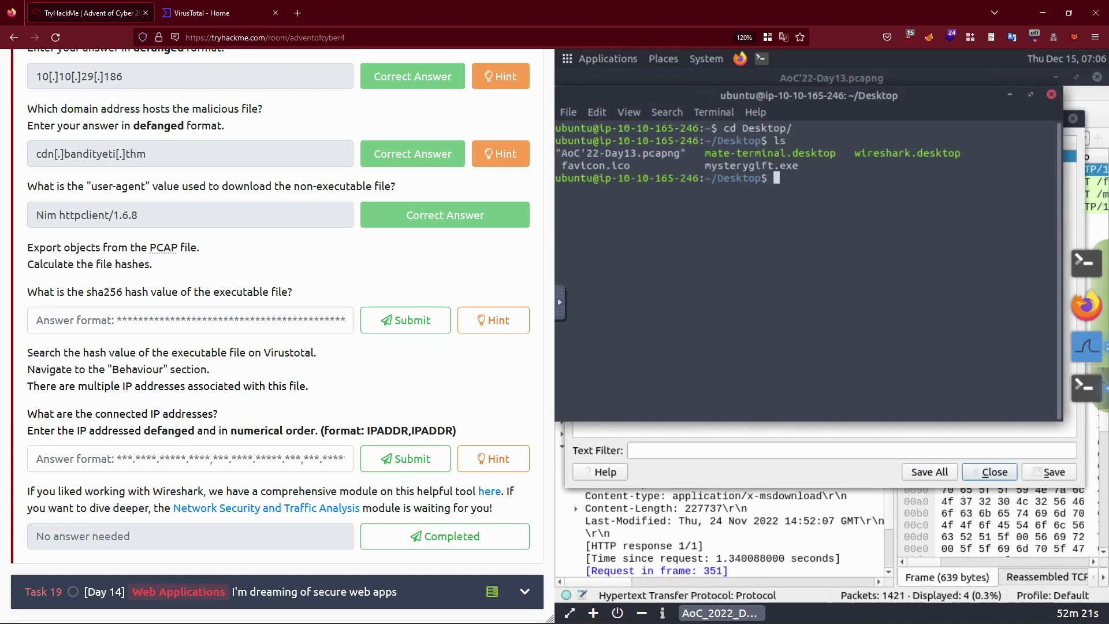
Calculate the SHA256 hash of mysterygift.exe with sha256sum and select the resulting hash.
{"action": "type", "text": "sha256sum my"}
{"action": "key", "text": "Tab"}
{"action": "key", "text": "Return"}
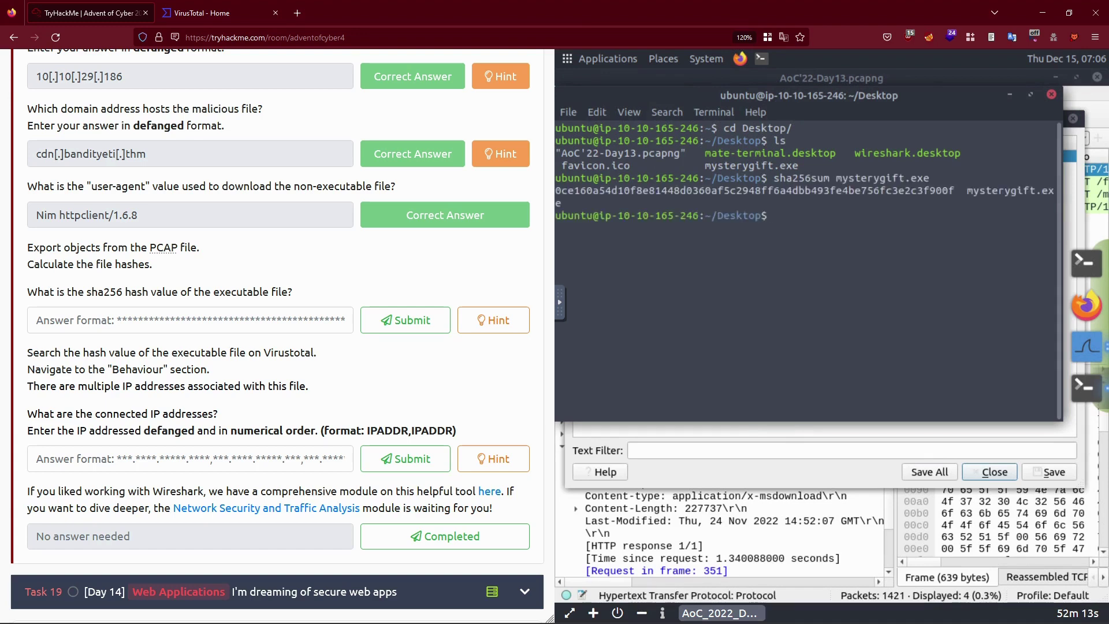
{"action": "double_click", "coordinate": [760, 186]}
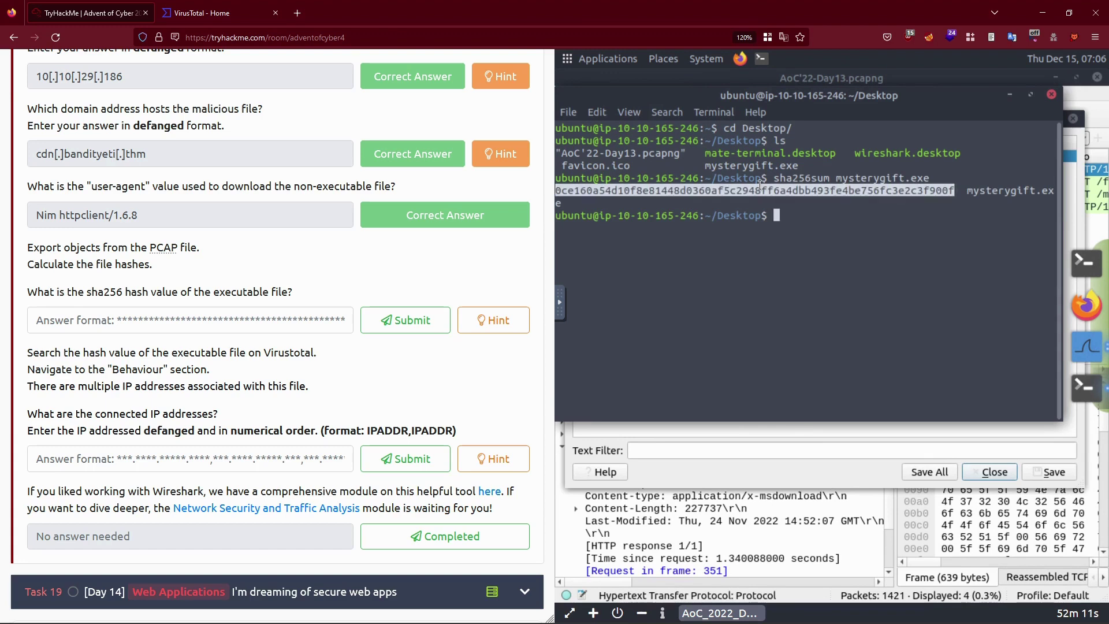
Transfer the hash from the virtual machine's clipboard into the sha256 question, submit it, and close the clipboard.
{"action": "left_click", "coordinate": [560, 301]}
{"action": "left_click", "coordinate": [570, 343]}
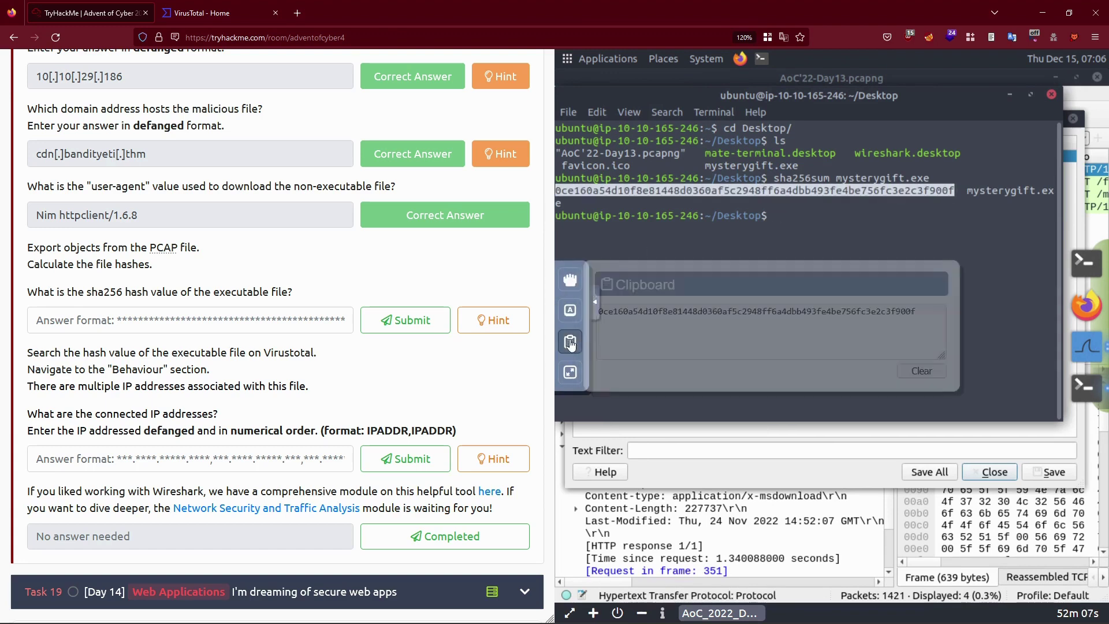
{"action": "left_click", "coordinate": [685, 341]}
{"action": "key", "text": "ctrl+a"}
{"action": "key", "text": "ctrl+c"}
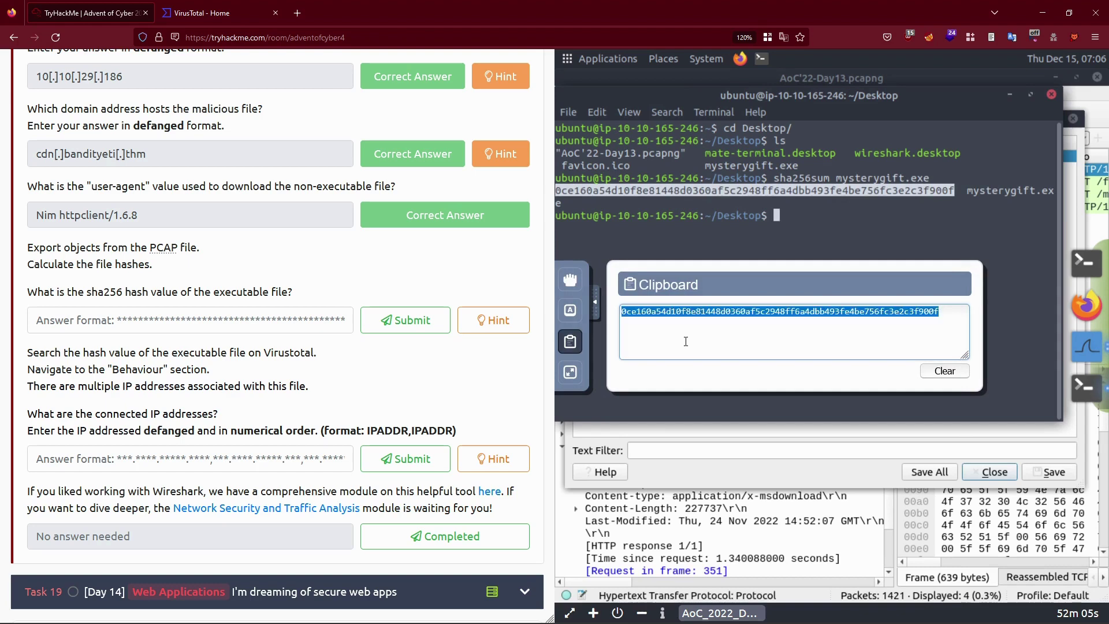
{"action": "left_click", "coordinate": [263, 320]}
{"action": "key", "text": "ctrl+v"}
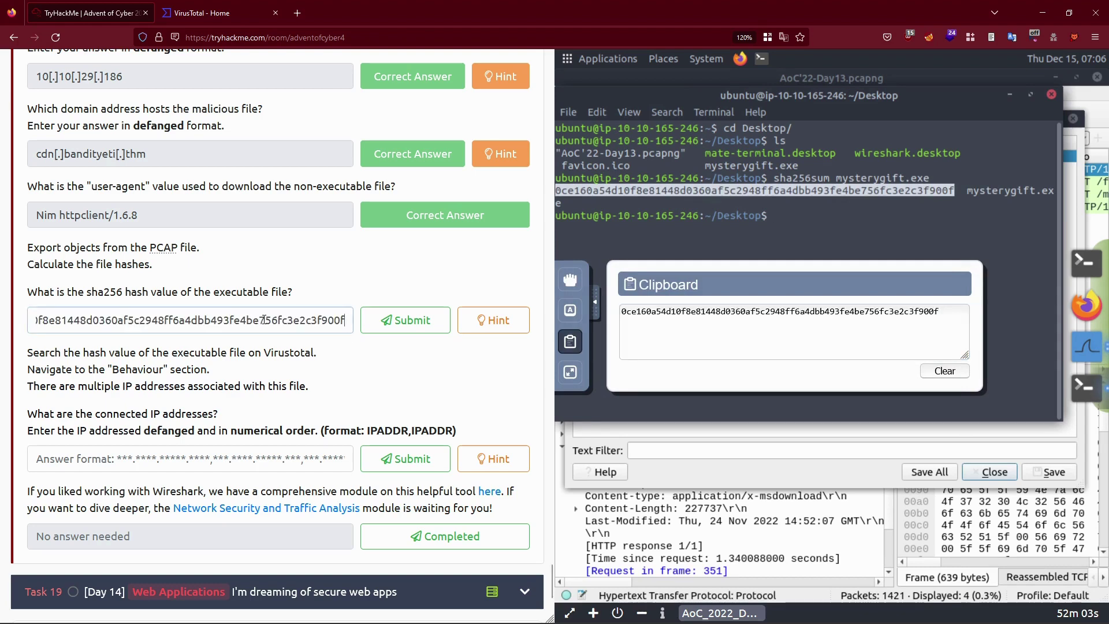
{"action": "key", "text": "Return"}
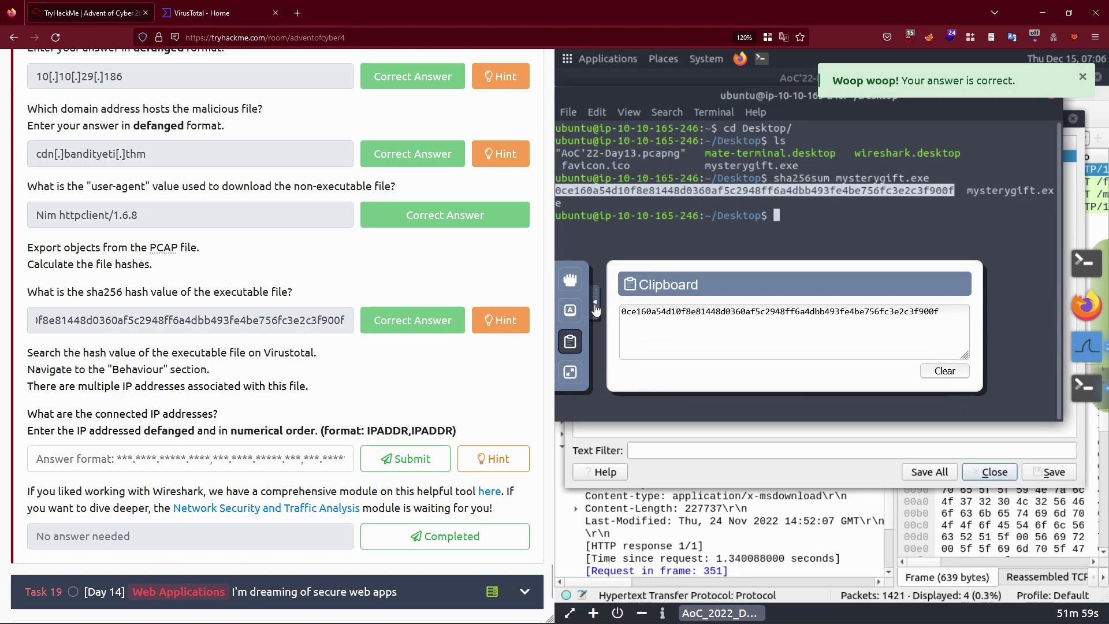
{"action": "left_click", "coordinate": [595, 306]}
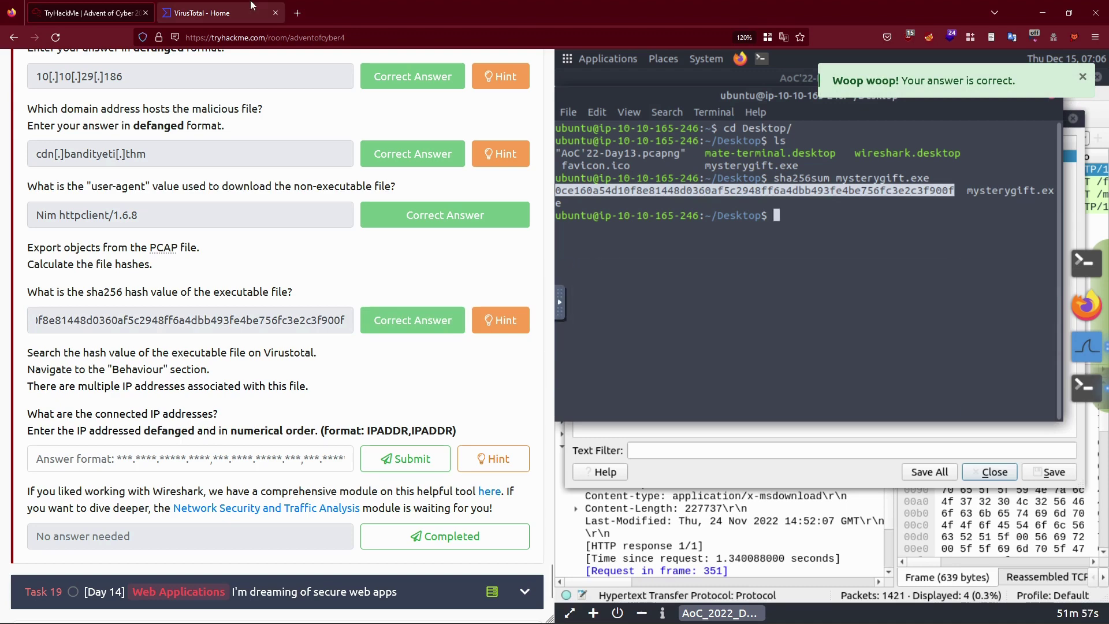
Switch to VirusTotal and search for the copied SHA256 hash of mysterygift.exe.
{"action": "left_click", "coordinate": [220, 13]}
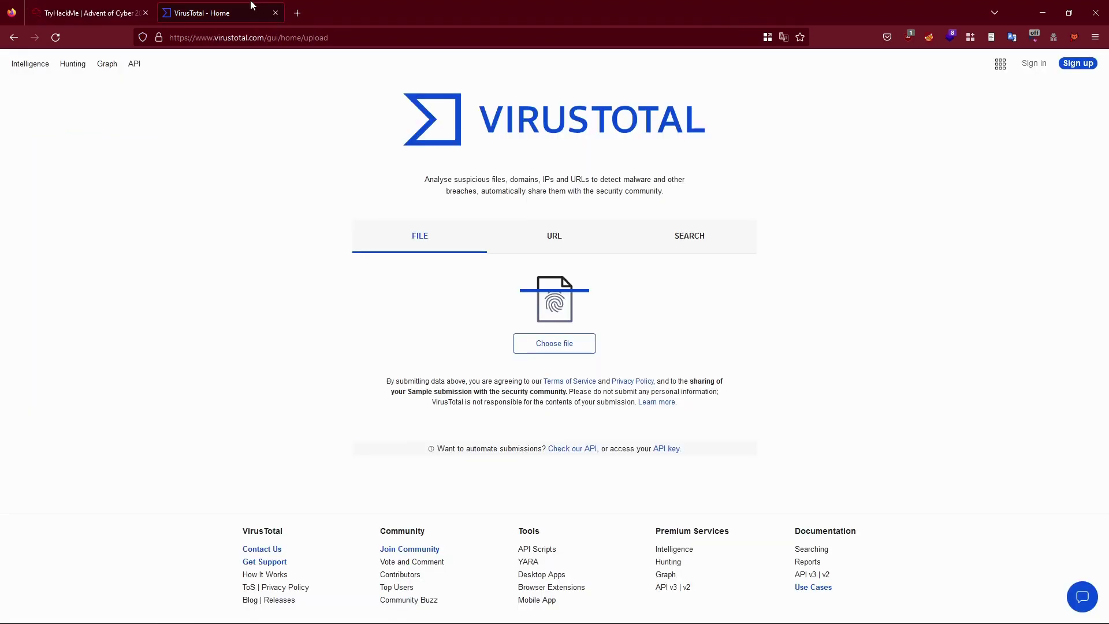
{"action": "left_click", "coordinate": [732, 233]}
{"action": "left_click", "coordinate": [515, 337]}
{"action": "key", "text": "ctrl+v"}
{"action": "key", "text": "Return"}
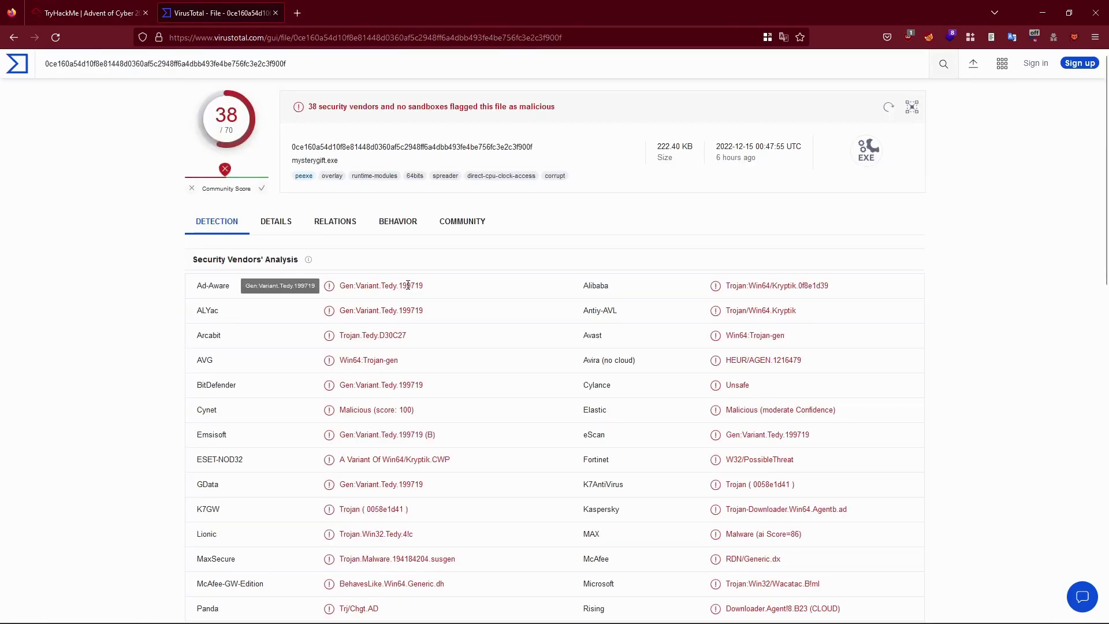
Open the file's Behavior report and copy the three TCP entries under IP Traffic, from 20.99.133.109 to 23.216.147.76.
{"action": "left_click", "coordinate": [411, 223]}
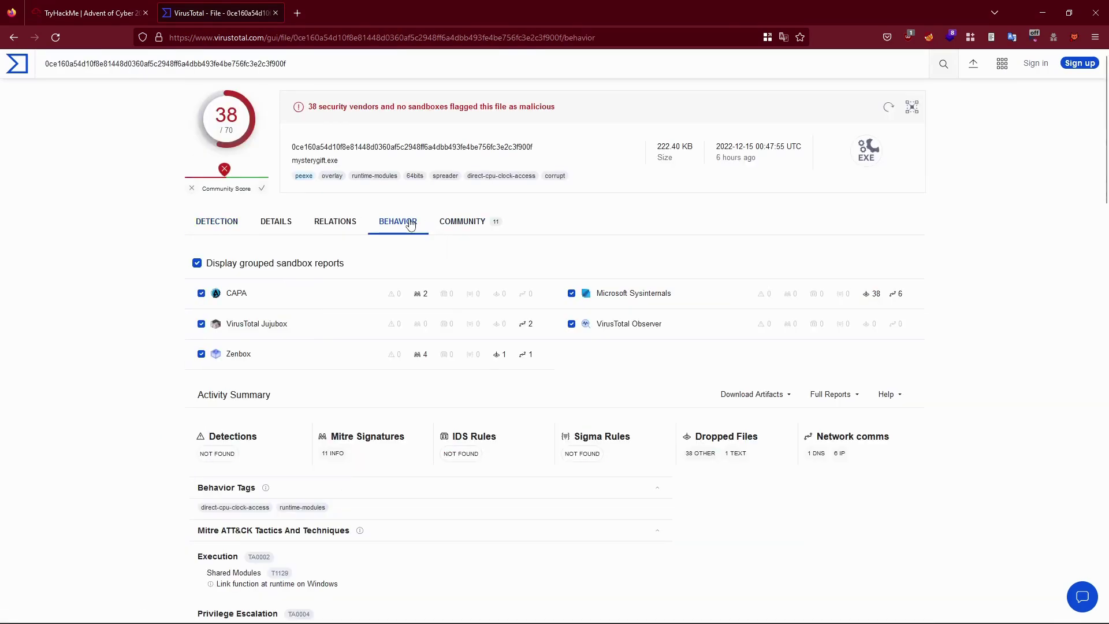
{"action": "scroll", "coordinate": [410, 346], "scroll_direction": "down", "scroll_amount": 3}
{"action": "scroll", "coordinate": [410, 387], "scroll_direction": "down", "scroll_amount": 10}
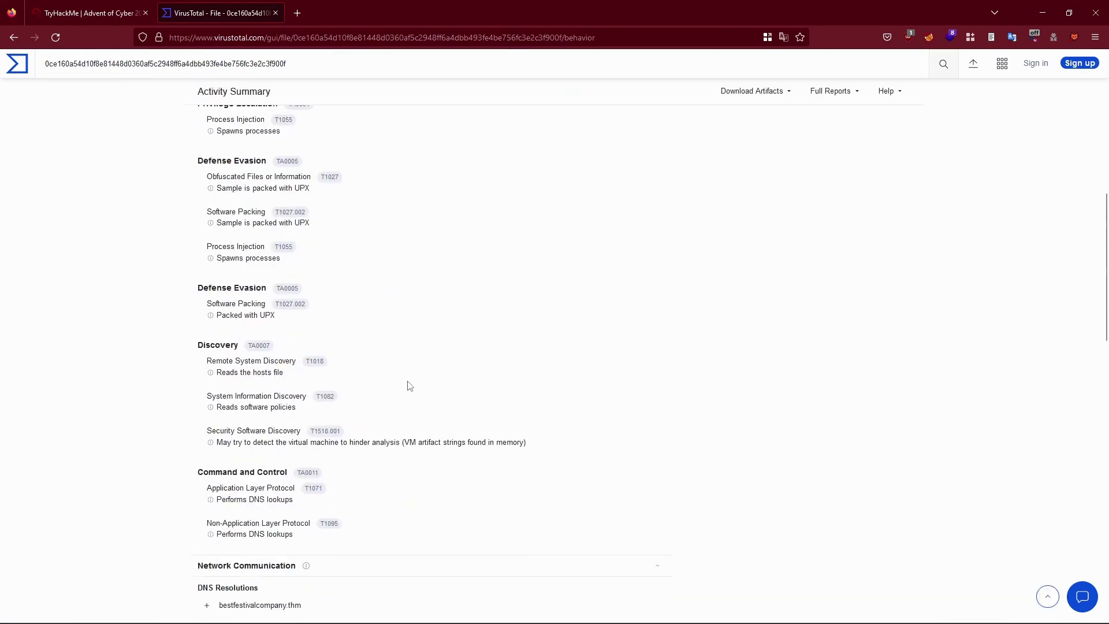
{"action": "scroll", "coordinate": [408, 384], "scroll_direction": "down", "scroll_amount": 1}
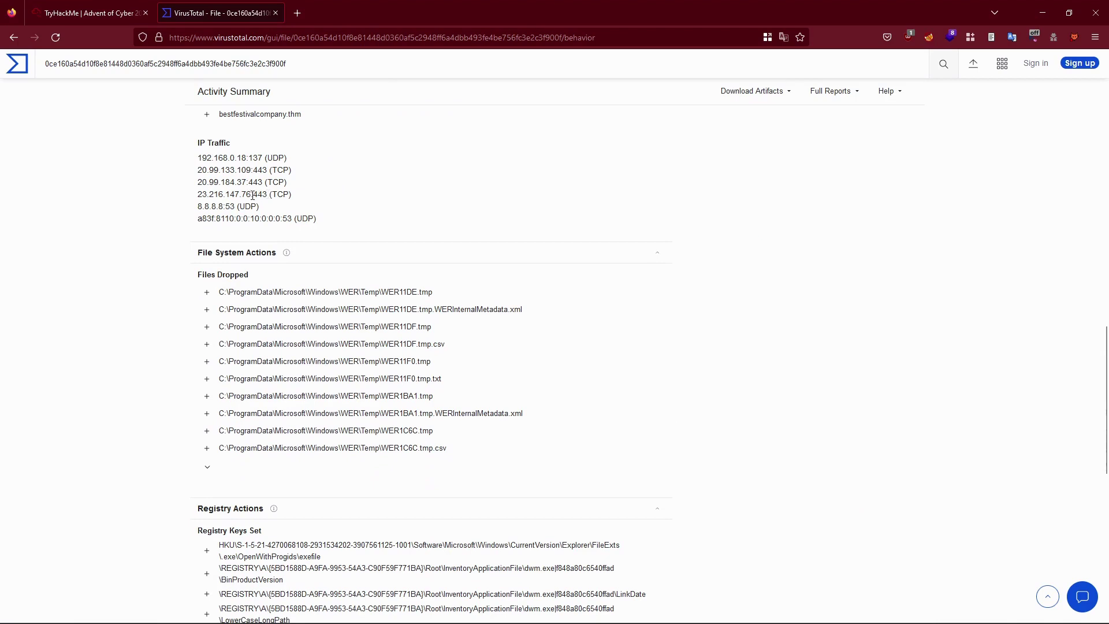
{"action": "left_click_drag", "start_coordinate": [250, 195], "coordinate": [193, 176]}
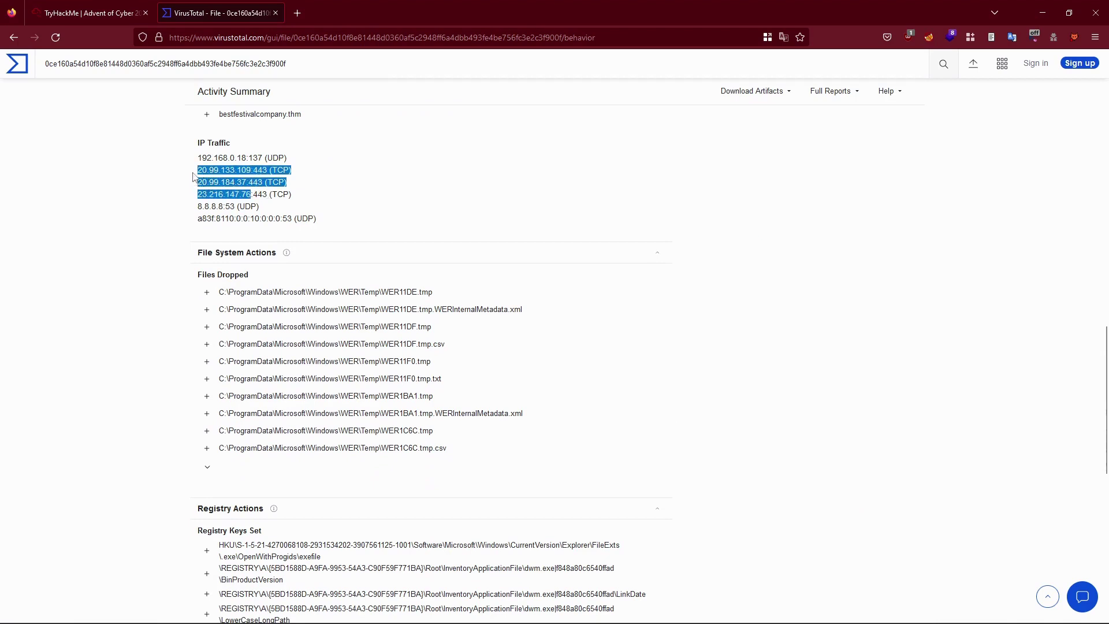
{"action": "key", "text": "ctrl+c"}
Paste the addresses into TryHackMe's connected IP addresses answer and trim them to "20.99.133.109, 20.99.184.37, 23.216.147.76".
{"action": "key", "text": "ctrl+Tab"}
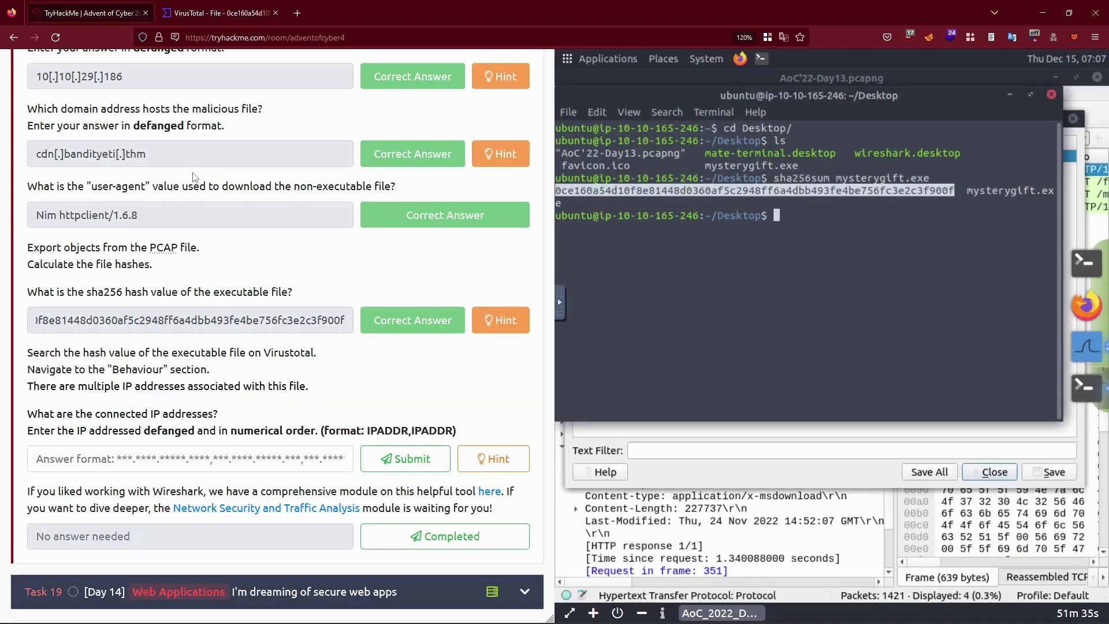
{"action": "left_click", "coordinate": [110, 458]}
{"action": "key", "text": "ctrl+v"}
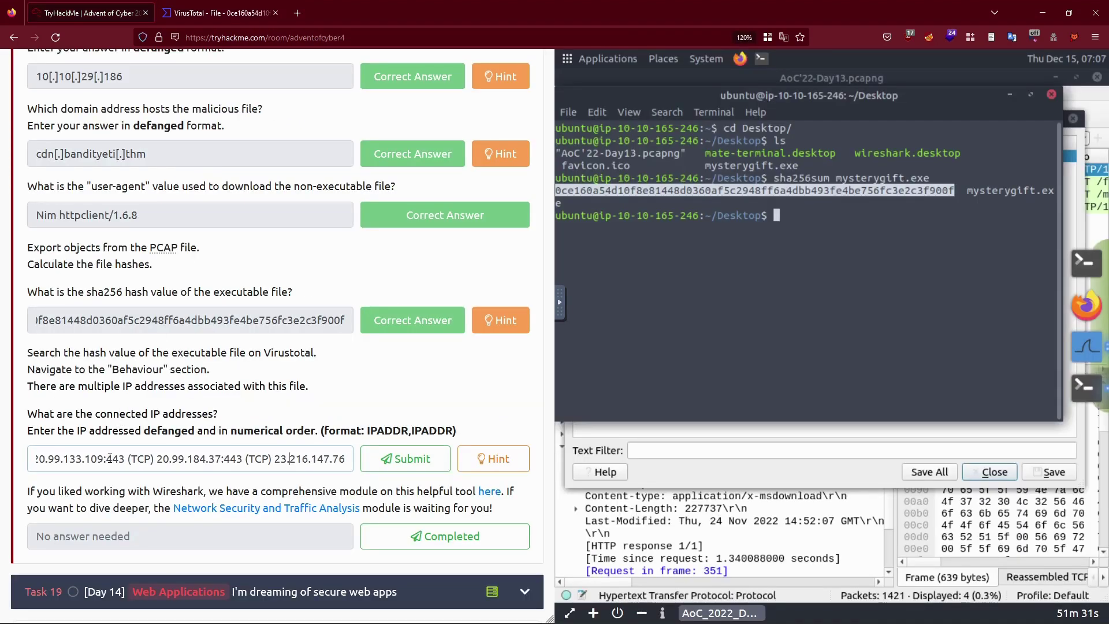
{"action": "key", "text": "ctrl+shift+Left"}
{"action": "key", "text": "BackSpace"}
{"action": "key", "text": "BackSpace"}
{"action": "key", "text": "BackSpace"}
{"action": "key", "text": "BackSpace"}
{"action": "key", "text": "BackSpace"}
{"action": "key", "text": "BackSpace"}
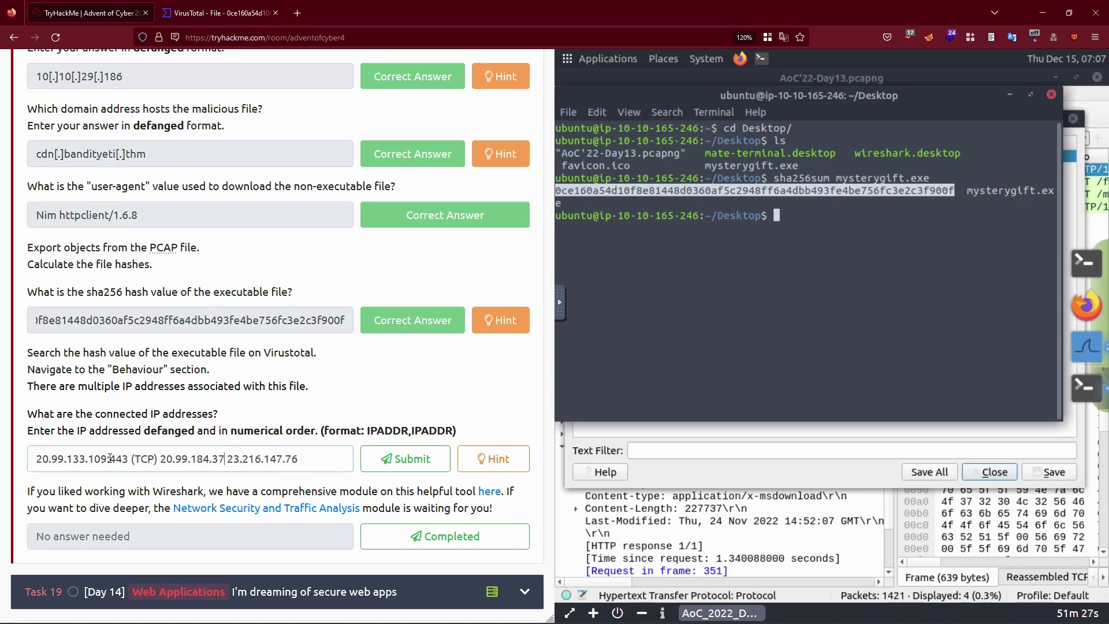
{"action": "type", "text": ","}
{"action": "key", "text": "Left"}
{"action": "key", "text": "Left"}
{"action": "key", "text": "Left"}
{"action": "key", "text": "Left"}
{"action": "key", "text": "Left"}
{"action": "key", "text": "Left"}
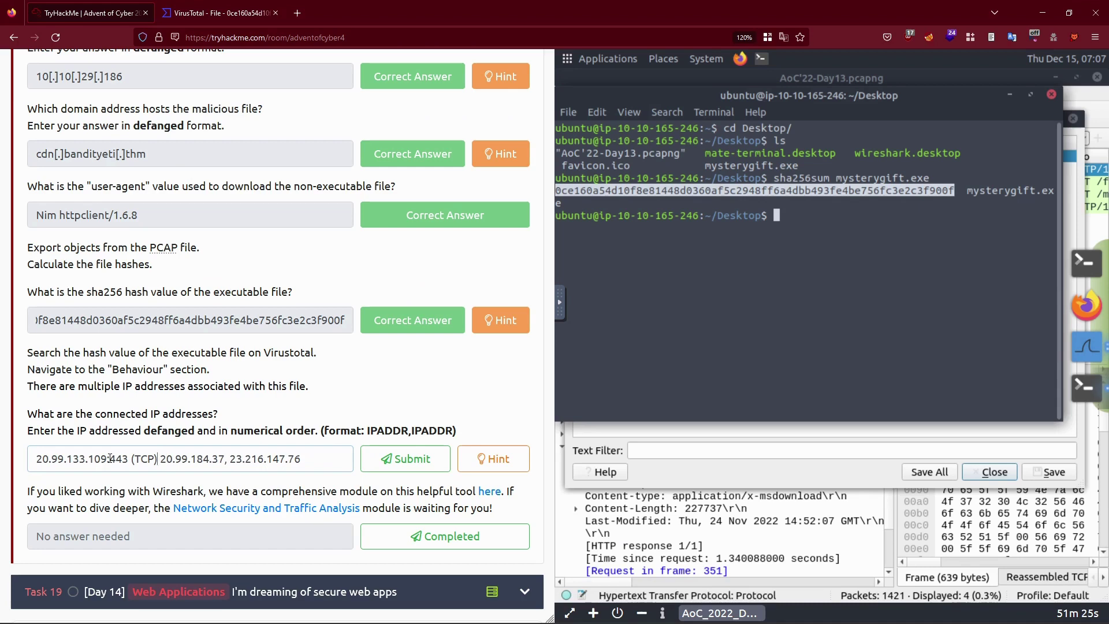
{"action": "left_click_drag", "start_coordinate": [157, 458], "coordinate": [110, 458]}
{"action": "key", "text": "BackSpace"}
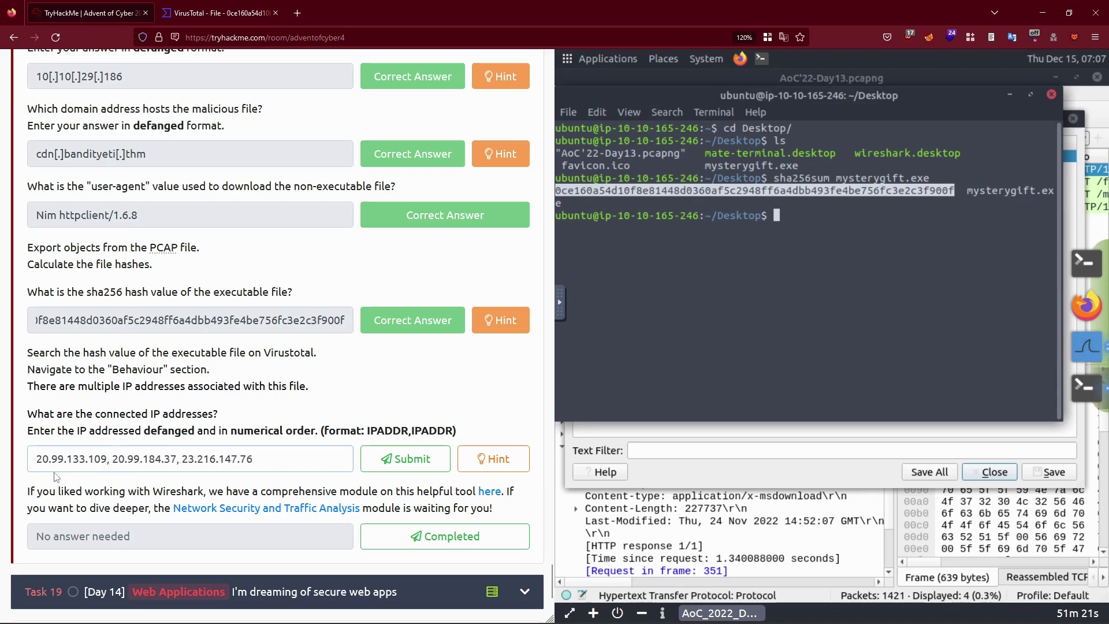
Defang the first IP address in the answer as 20[.]99[.]133[.]109.
{"action": "key", "text": "Left"}
{"action": "key", "text": "Left"}
{"action": "key", "text": "Left"}
{"action": "key", "text": "Left"}
{"action": "key", "text": "Left"}
{"action": "key", "text": "Left"}
{"action": "key", "text": "Left"}
{"action": "key", "text": "Left"}
{"action": "key", "text": "Left"}
{"action": "key", "text": "Left"}
{"action": "key", "text": "Left"}
{"action": "type", "text": "[."}
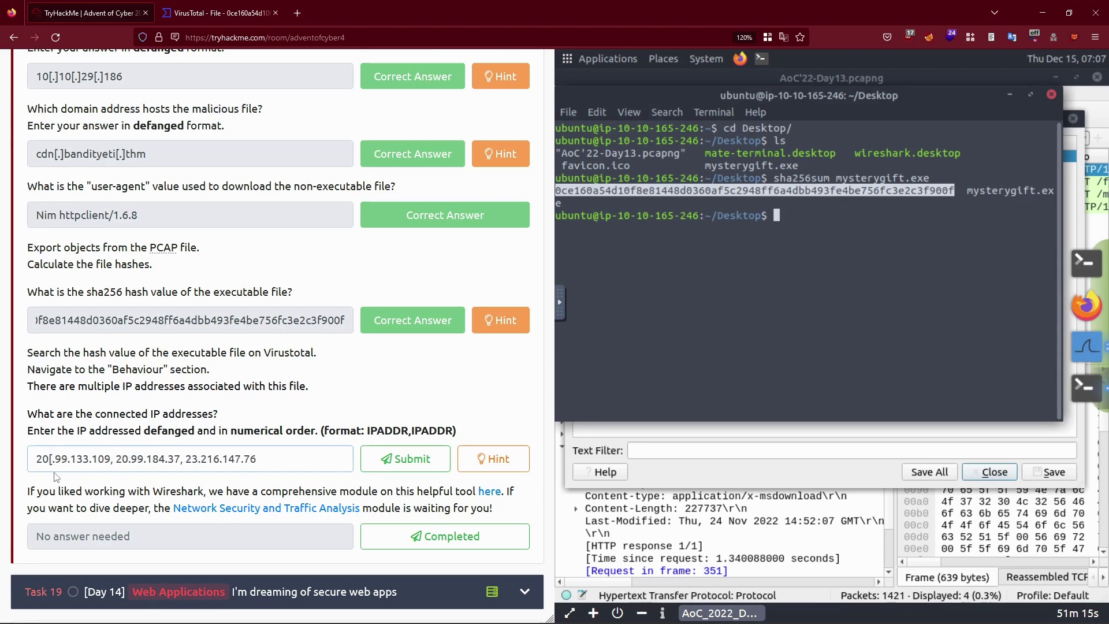
{"action": "type", "text": "]"}
{"action": "key", "text": "Right"}
{"action": "key", "text": "Right"}
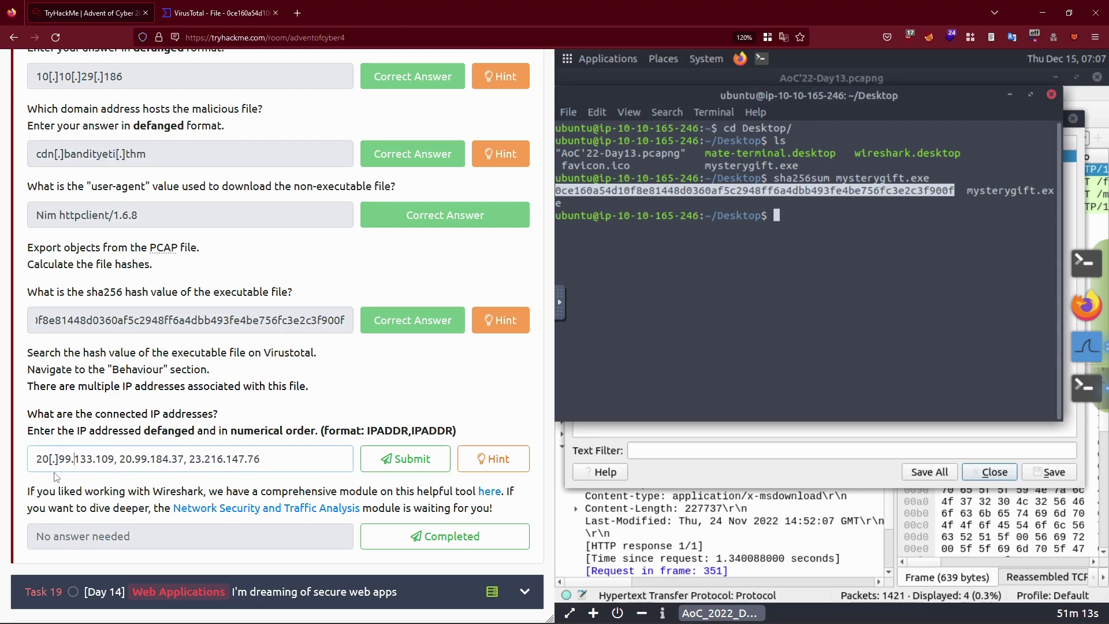
{"action": "type", "text": "]"}
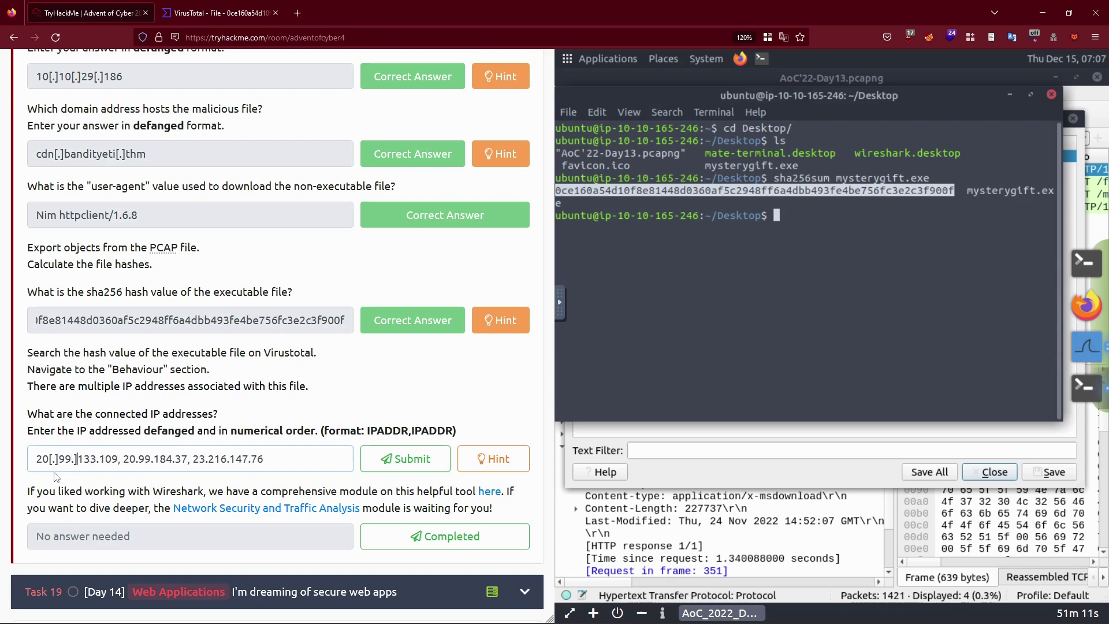
{"action": "key", "text": "Left"}
{"action": "key", "text": "Left"}
{"action": "type", "text": "["}
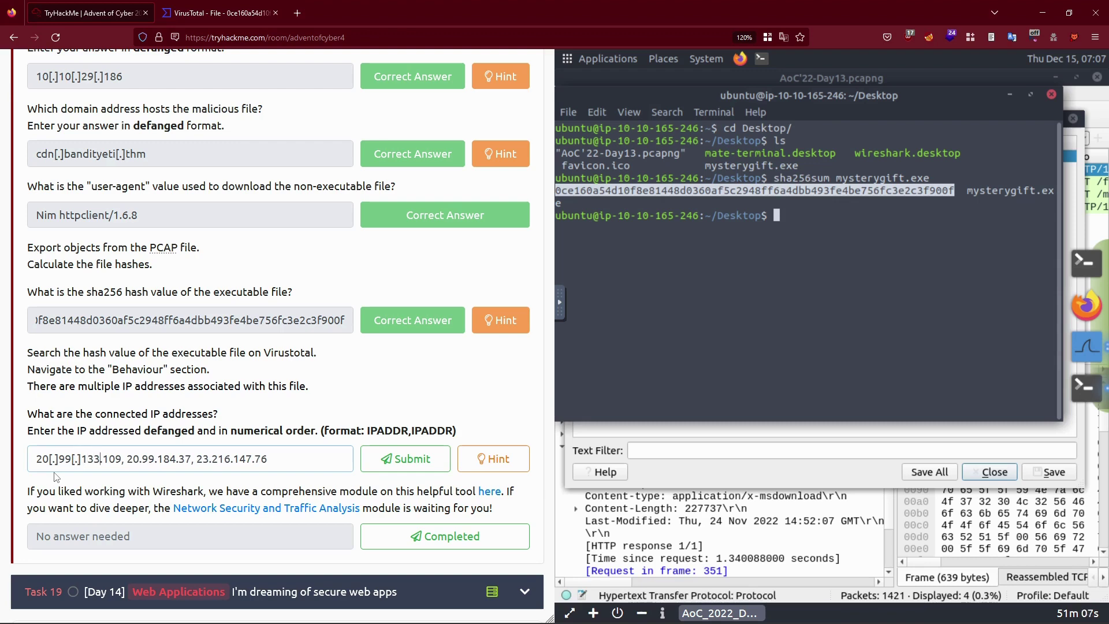
{"action": "key", "text": "Right"}
{"action": "key", "text": "Right"}
{"action": "key", "text": "Right"}
{"action": "key", "text": "Right"}
{"action": "key", "text": "Right"}
{"action": "type", "text": "["}
{"action": "key", "text": "Right"}
{"action": "type", "text": "]"}
{"action": "key", "text": "Right"}
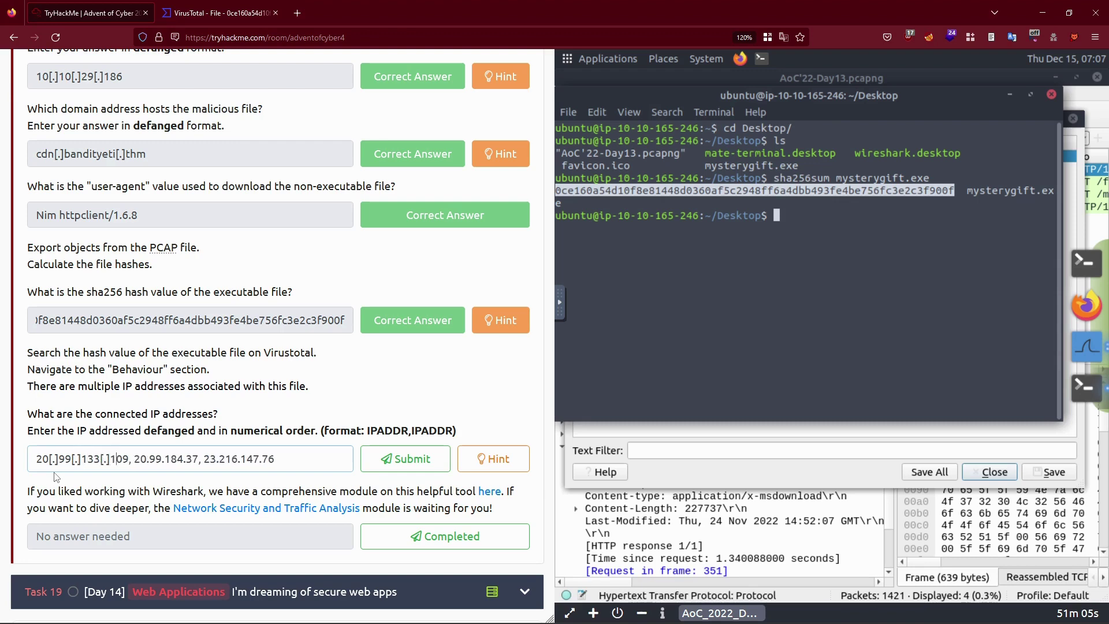
Defang the second IP address in the connected IP addresses answer as 20[.]99[.]184[.]37.
{"action": "key", "text": "Right"}
{"action": "key", "text": "Right"}
{"action": "key", "text": "Right"}
{"action": "key", "text": "Right"}
{"action": "type", "text": "["}
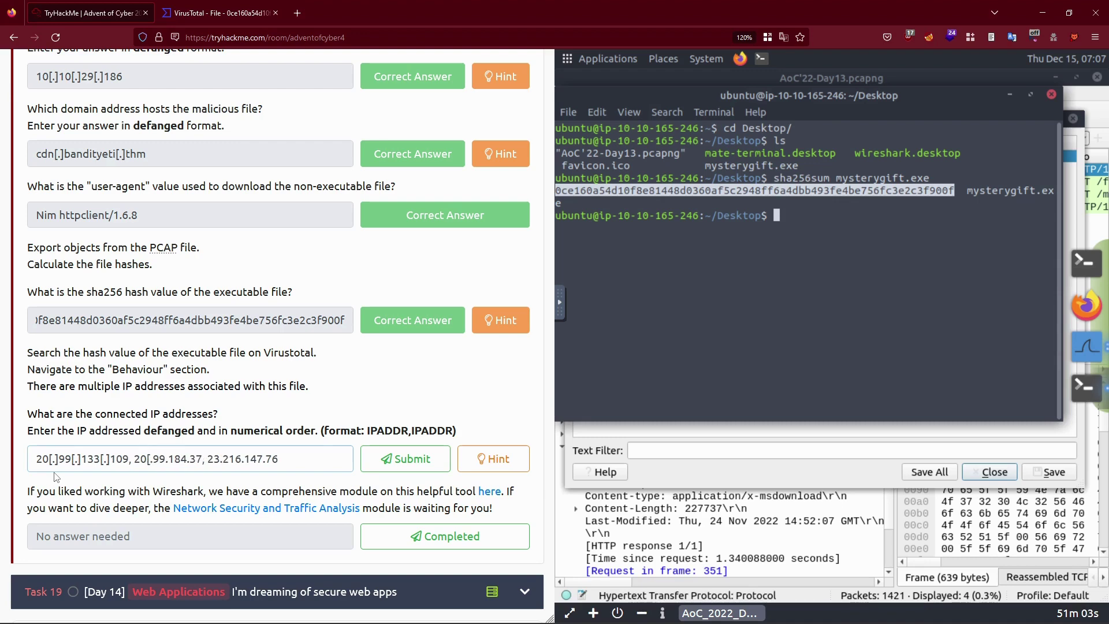
{"action": "key", "text": "Right"}
{"action": "type", "text": "]"}
{"action": "key", "text": "Right"}
{"action": "key", "text": "Right"}
{"action": "type", "text": "["}
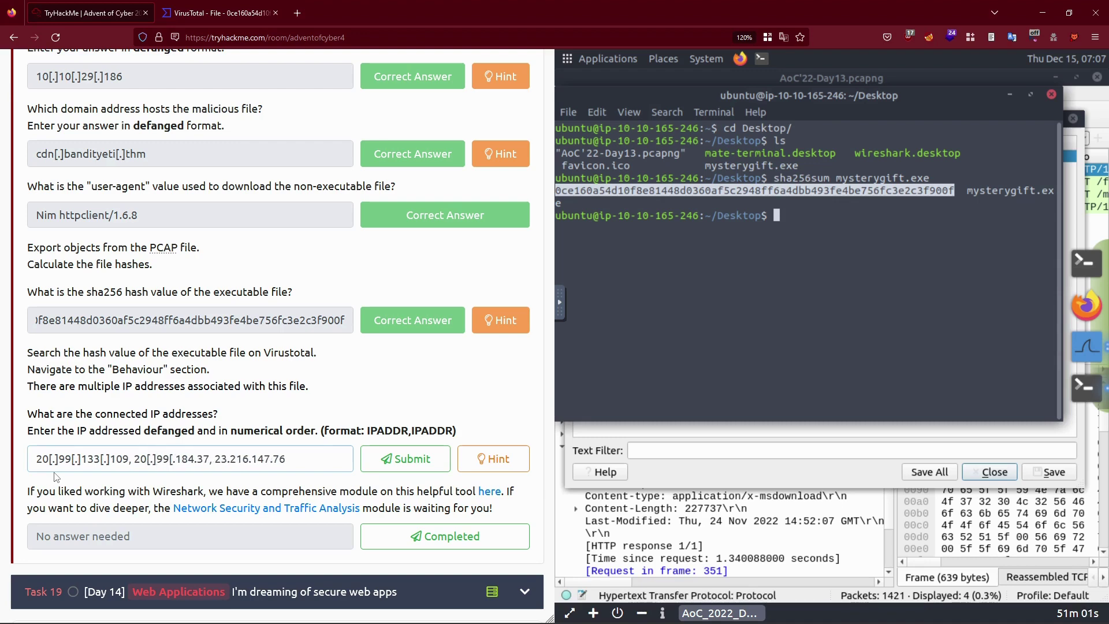
{"action": "key", "text": "Right"}
{"action": "type", "text": "]"}
{"action": "key", "text": "Right"}
{"action": "key", "text": "Right"}
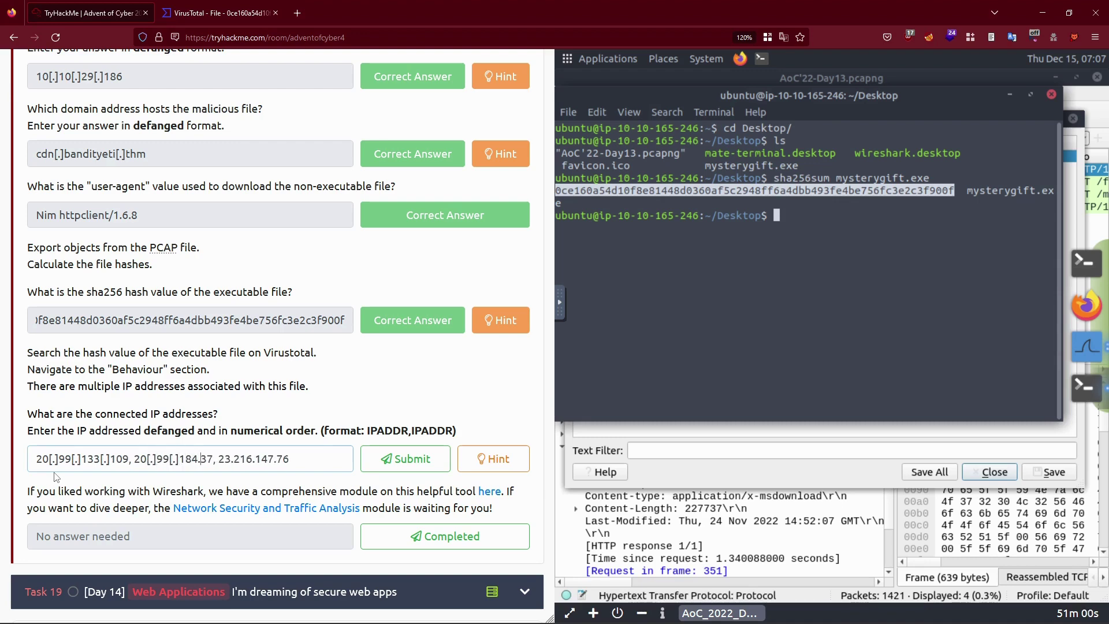
{"action": "type", "text": "["}
{"action": "key", "text": "BackSpace"}
{"action": "key", "text": "Left"}
{"action": "type", "text": "[.]"}
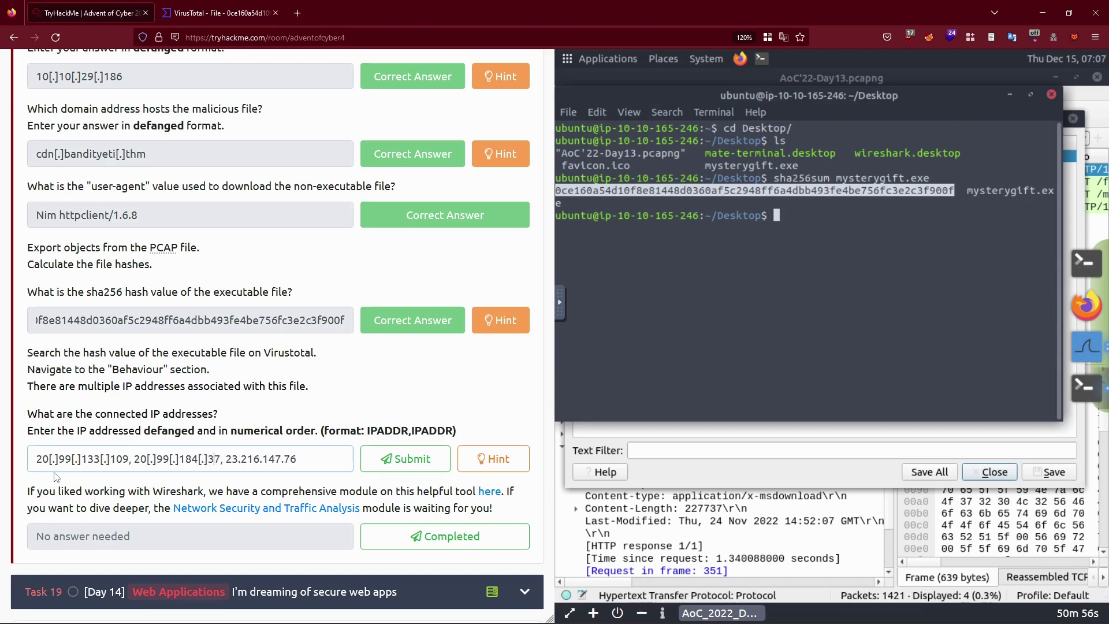
Defang the third IP address in the answer as 23[.]216[.]147[.]76 and submit the connected IP addresses answer.
{"action": "key", "text": "Right"}
{"action": "key", "text": "Right"}
{"action": "key", "text": "Right"}
{"action": "key", "text": "Right"}
{"action": "key", "text": "Right"}
{"action": "key", "text": "Right"}
{"action": "key", "text": "Right"}
{"action": "type", "text": "]"}
{"action": "type", "text": "["}
{"action": "type", "text": "["}
{"action": "key", "text": "Right"}
{"action": "type", "text": "]99"}
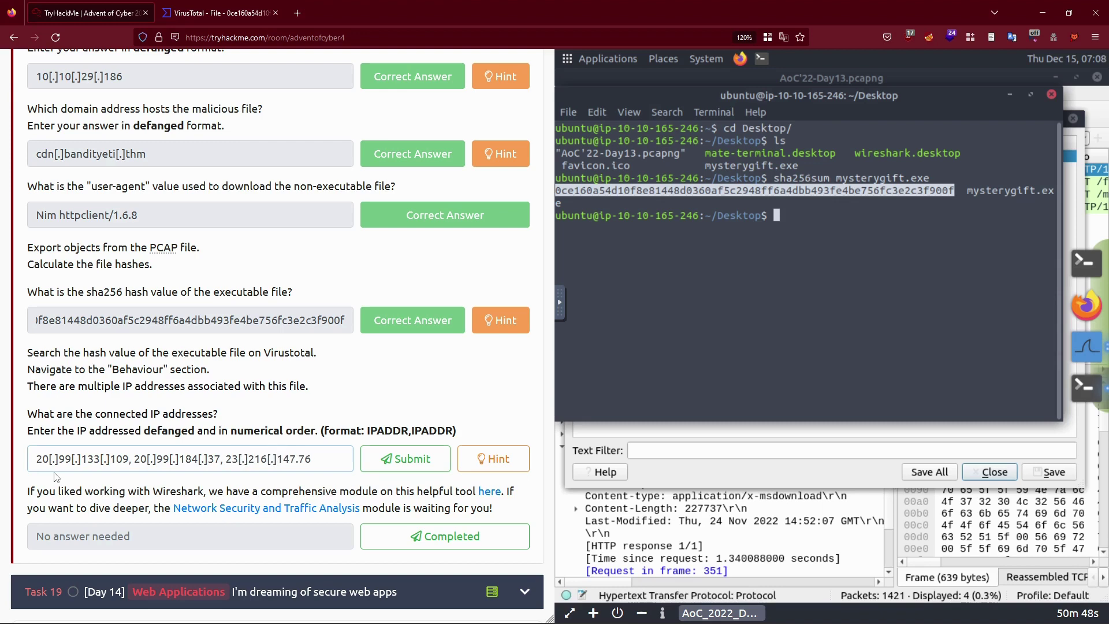
{"action": "type", "text": "["}
{"action": "key", "text": "Right"}
{"action": "type", "text": "]"}
{"action": "key", "text": "Return"}
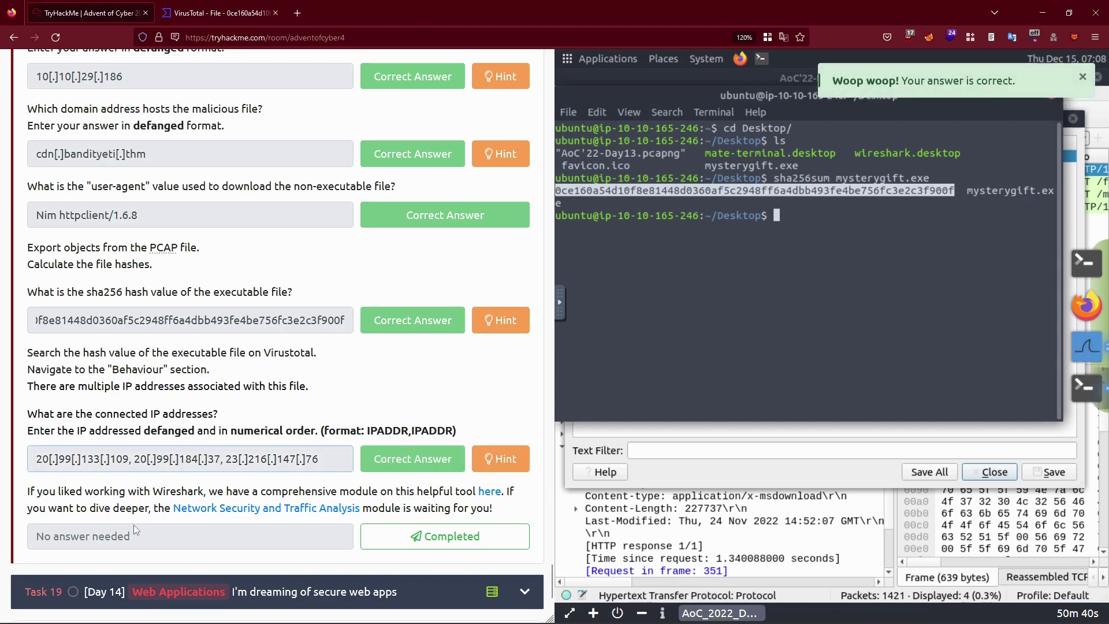
Mark the final no-answer-needed item of Day 13 as completed and terminate the attached virtual machine.
{"action": "left_click", "coordinate": [385, 543]}
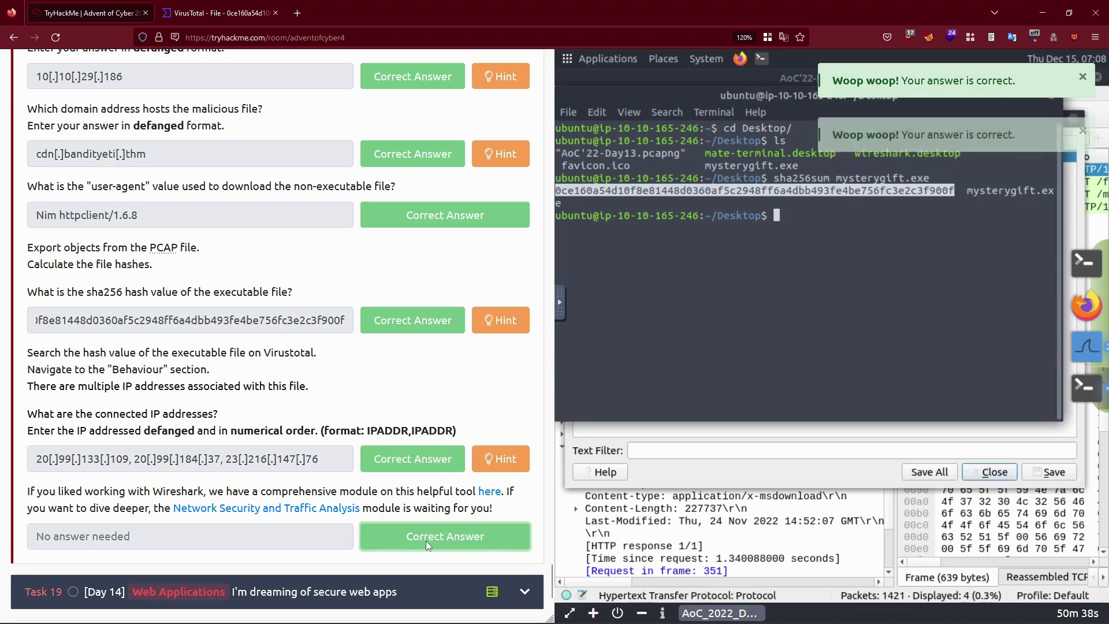
{"action": "left_click", "coordinate": [617, 613]}
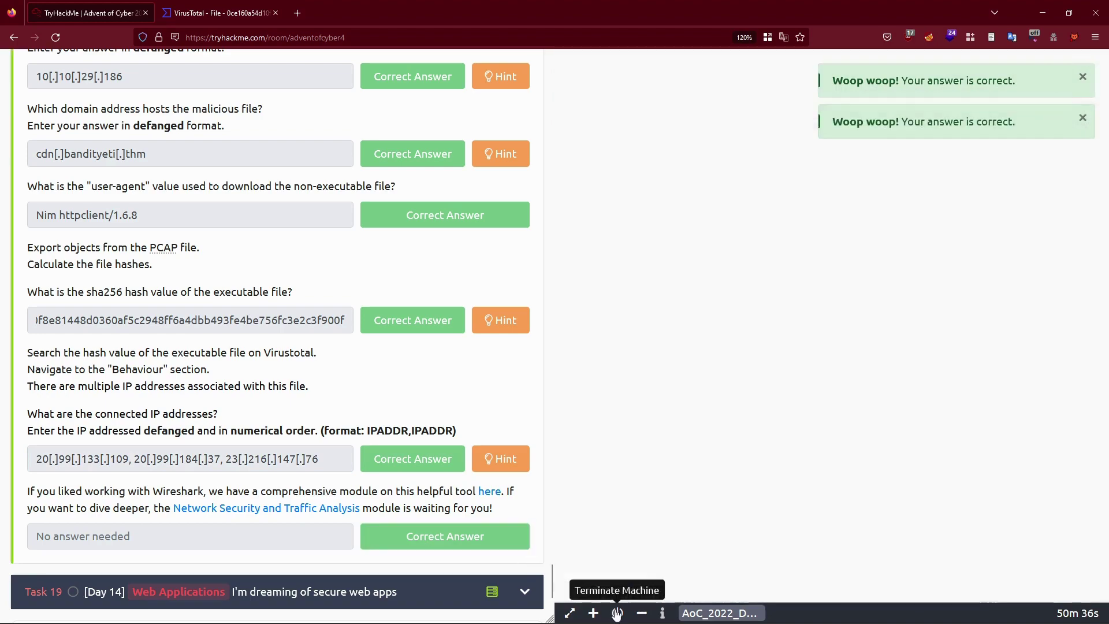
{"action": "scroll", "coordinate": [530, 461], "scroll_direction": "down", "scroll_amount": 10}
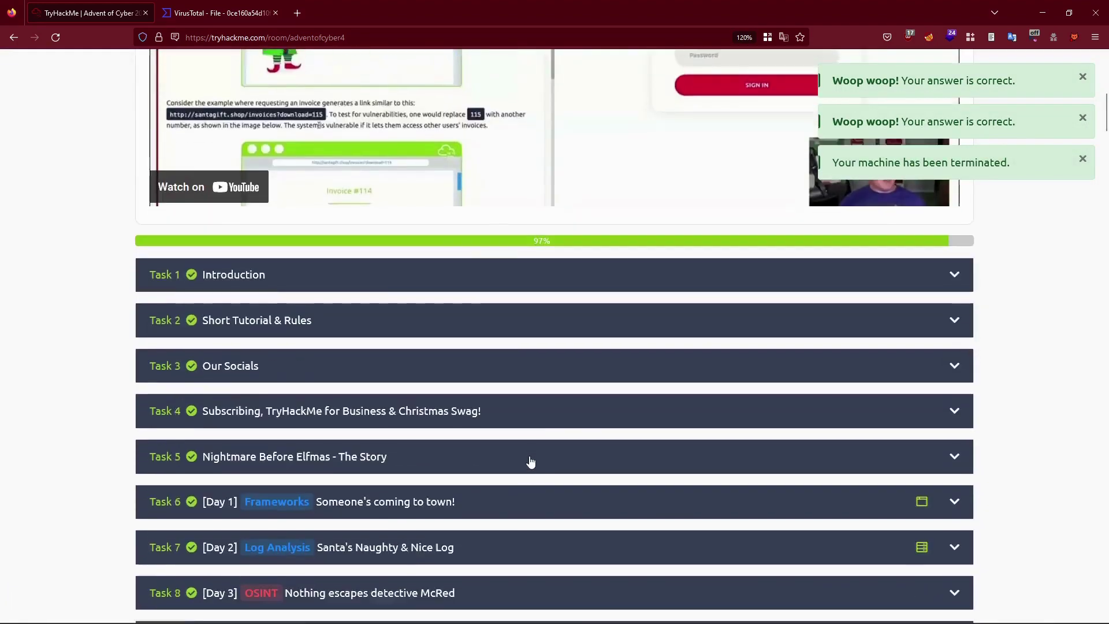
{"action": "scroll", "coordinate": [530, 461], "scroll_direction": "down", "scroll_amount": 5}
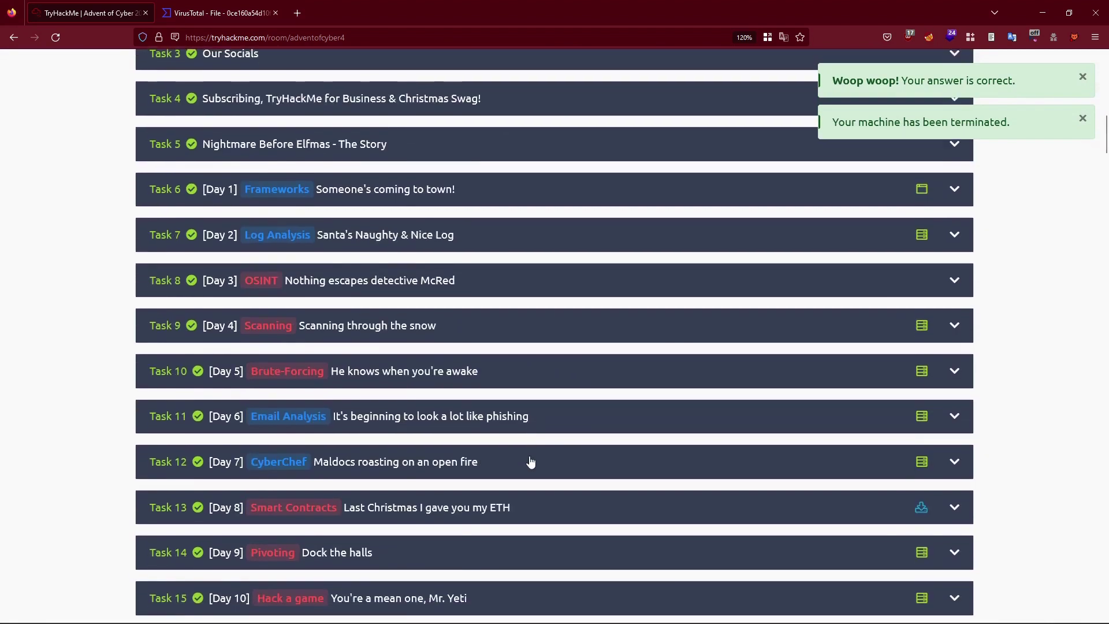
{"action": "scroll", "coordinate": [530, 462], "scroll_direction": "down", "scroll_amount": 1}
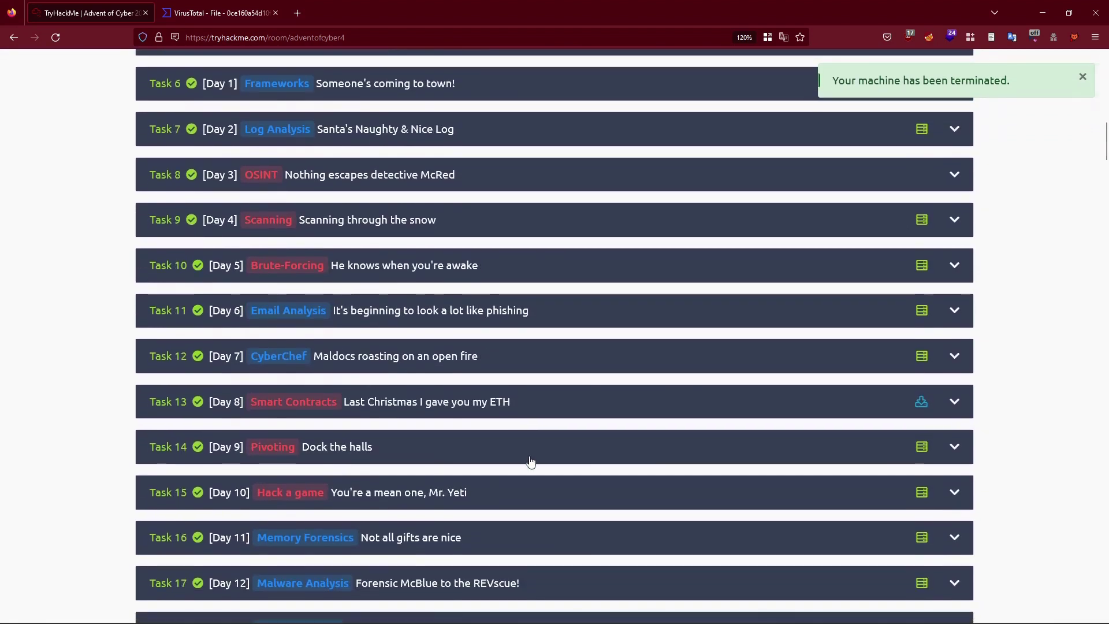
{"action": "scroll", "coordinate": [530, 461], "scroll_direction": "down", "scroll_amount": 1}
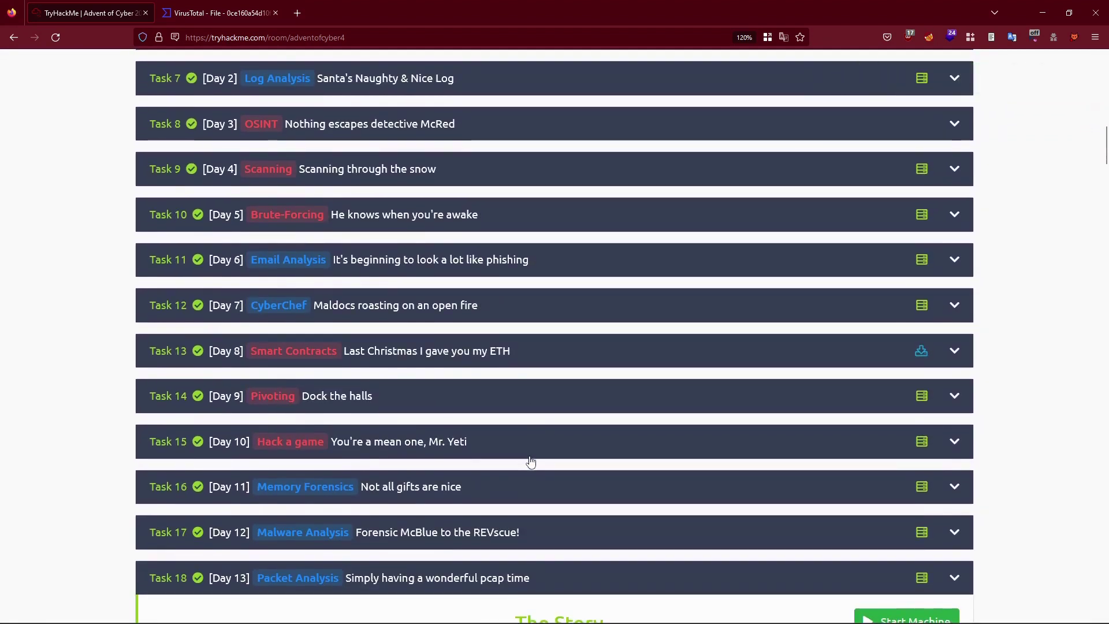